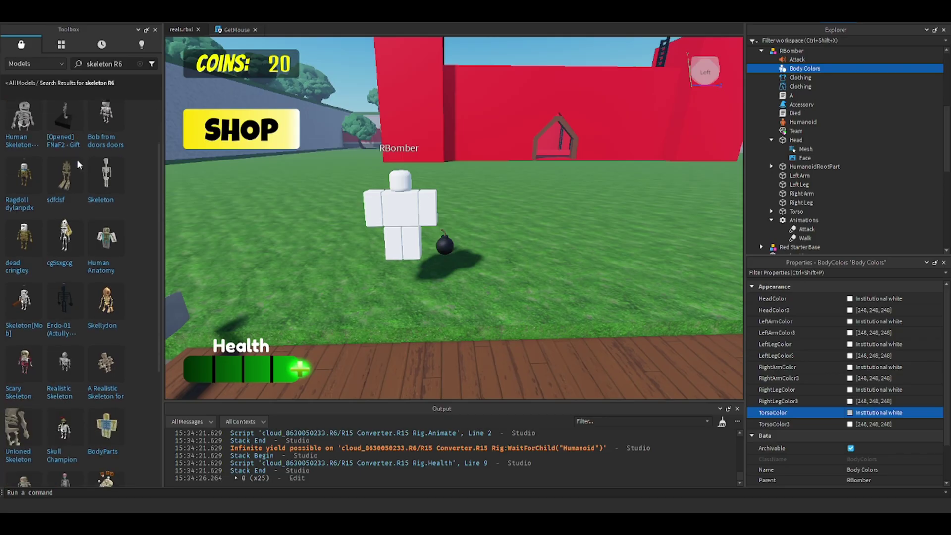
scroll(67, 226, "up", 1)
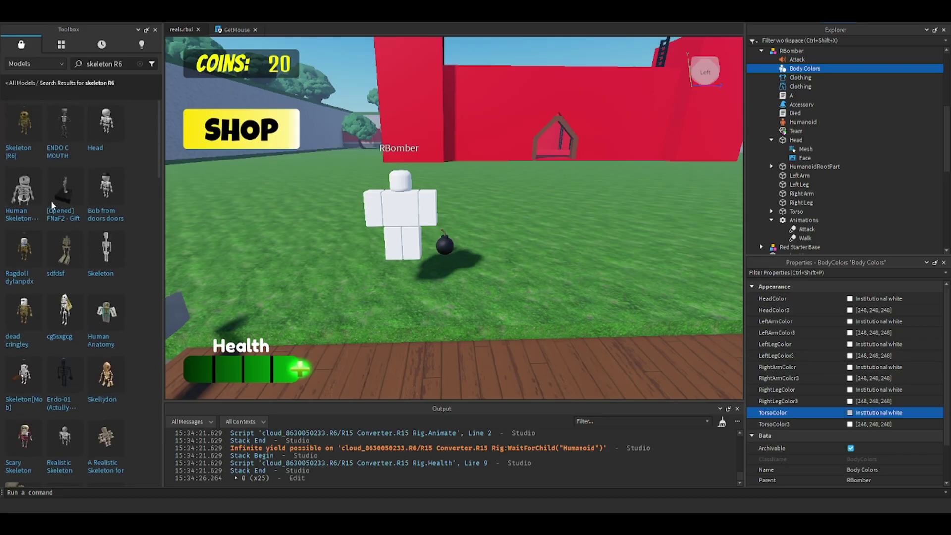
- Insert a Skeleton (R6) model from the Toolbox and copy its five CharacterMesh body meshes
left_click_drag(25, 123, 549, 260)
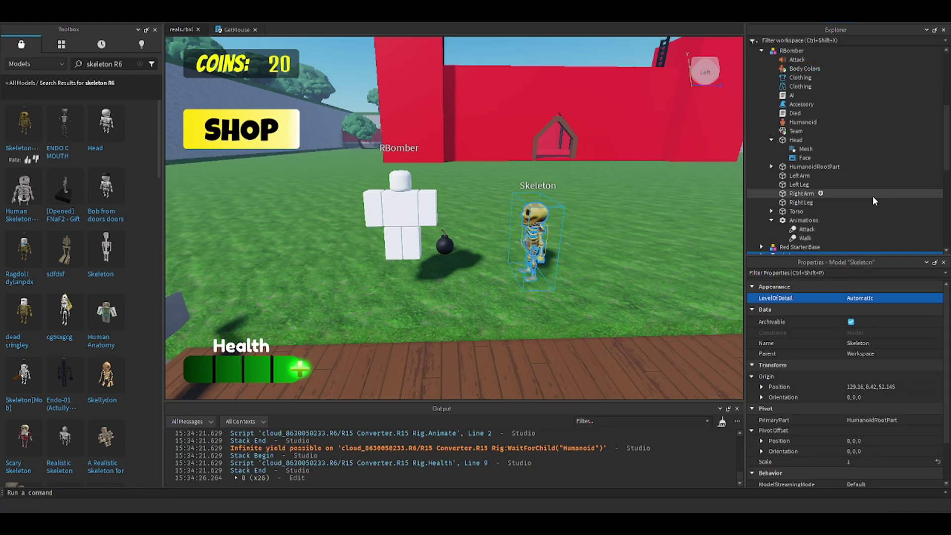
scroll(874, 201, "down", 2)
scroll(817, 196, "down", 3)
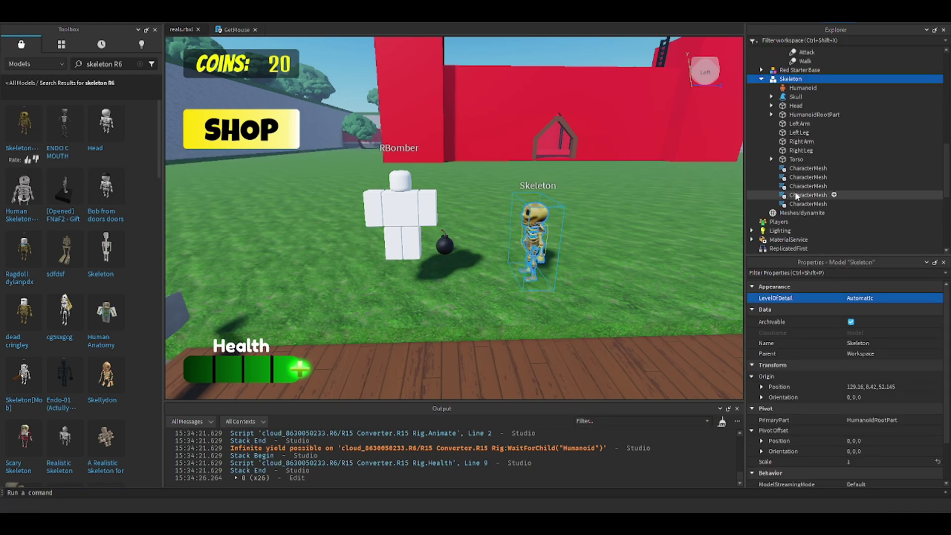
left_click(807, 168)
left_click(808, 203, "shift")
right_click(807, 195)
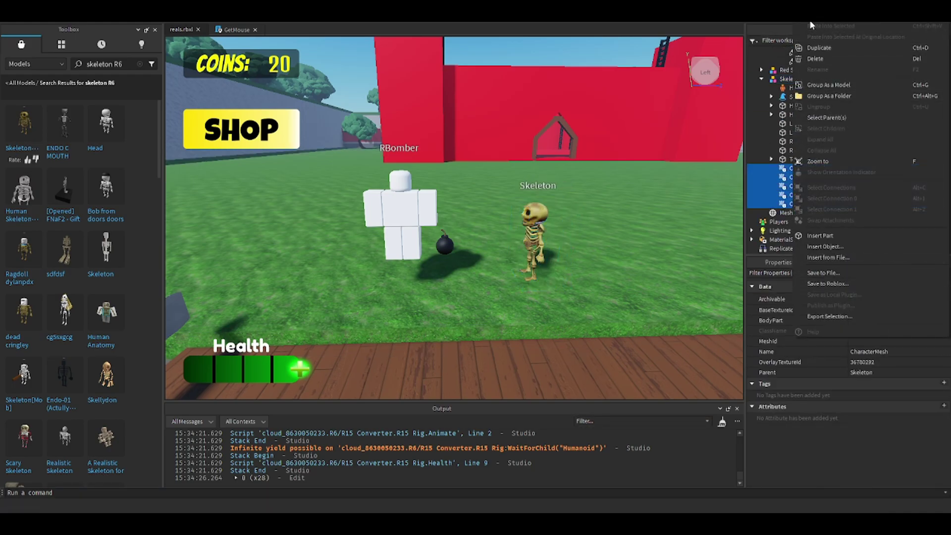
left_click(815, 58)
scroll(820, 167, "up", 5)
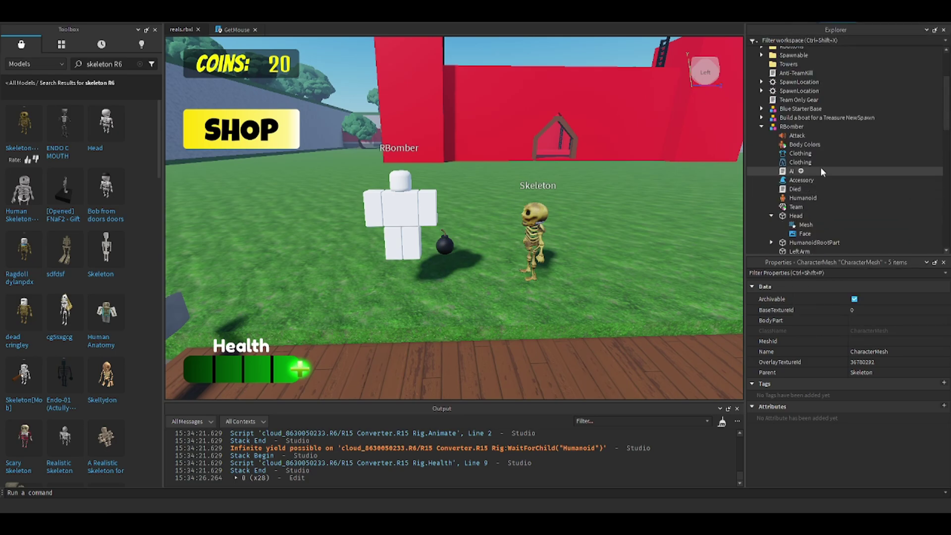
- Paste the copied skeleton body meshes into the RBomber model
left_click(790, 127)
right_click(789, 126)
left_click(824, 160)
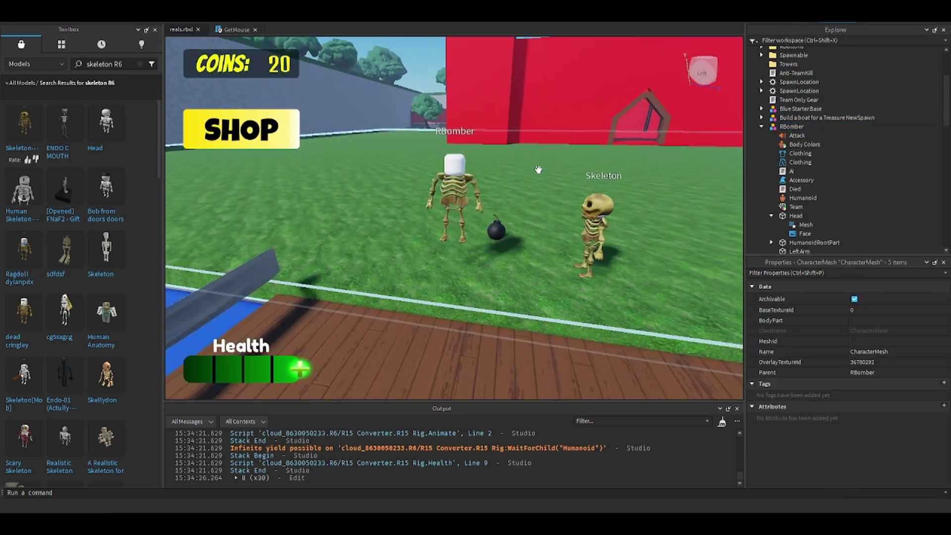
scroll(476, 223, "up", 5)
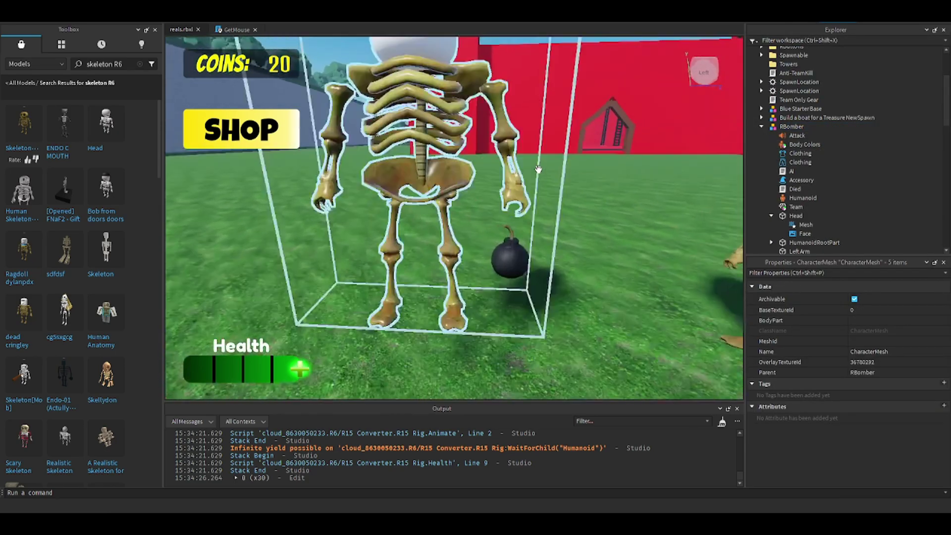
scroll(538, 169, "down", 5)
right_click_drag(537, 169, 538, 170)
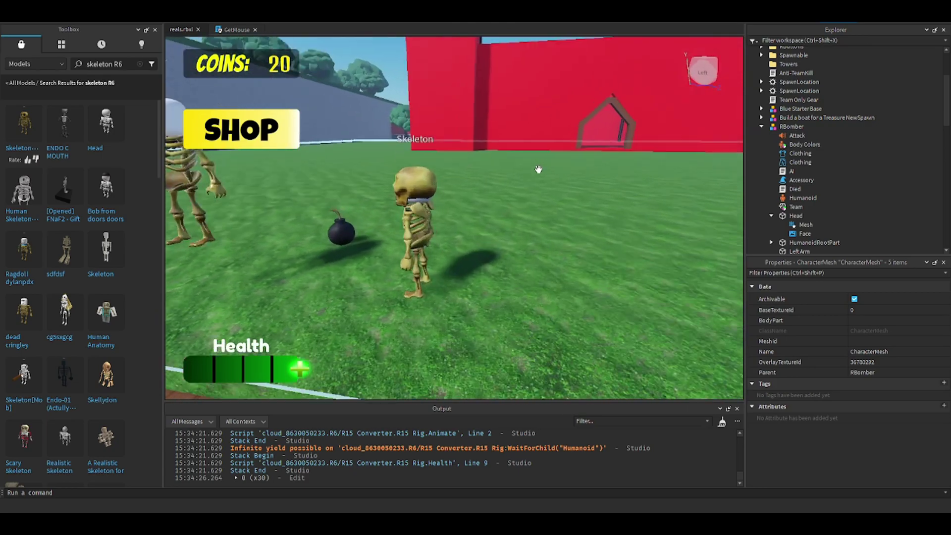
scroll(538, 170, "up", 6)
scroll(538, 169, "down", 5)
scroll(537, 169, "up", 5)
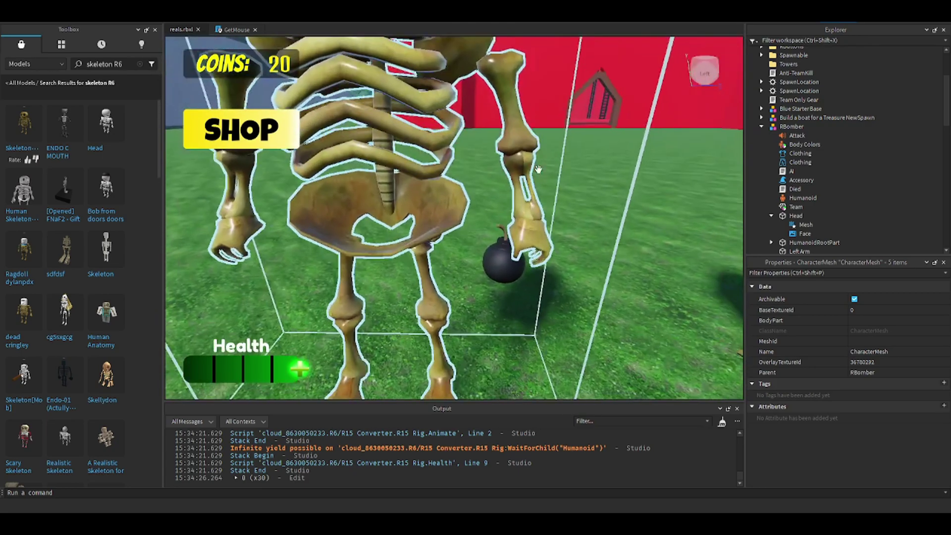
scroll(538, 169, "down", 5)
left_click(439, 209)
scroll(817, 149, "down", 5)
- Clear the OverlayTextureId on RBomber's leg, torso and right arm body meshes
left_click(807, 171)
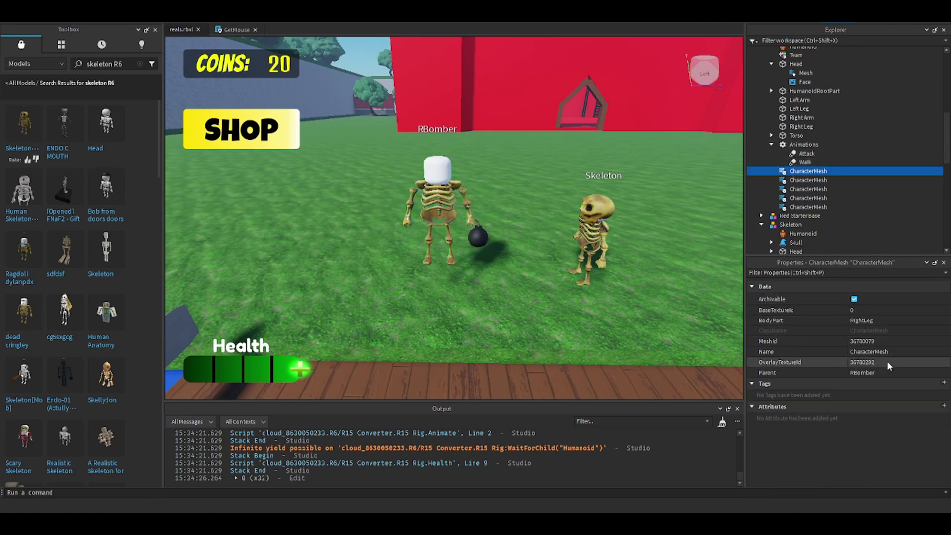
double_click(862, 362)
key("Delete")
key("Return")
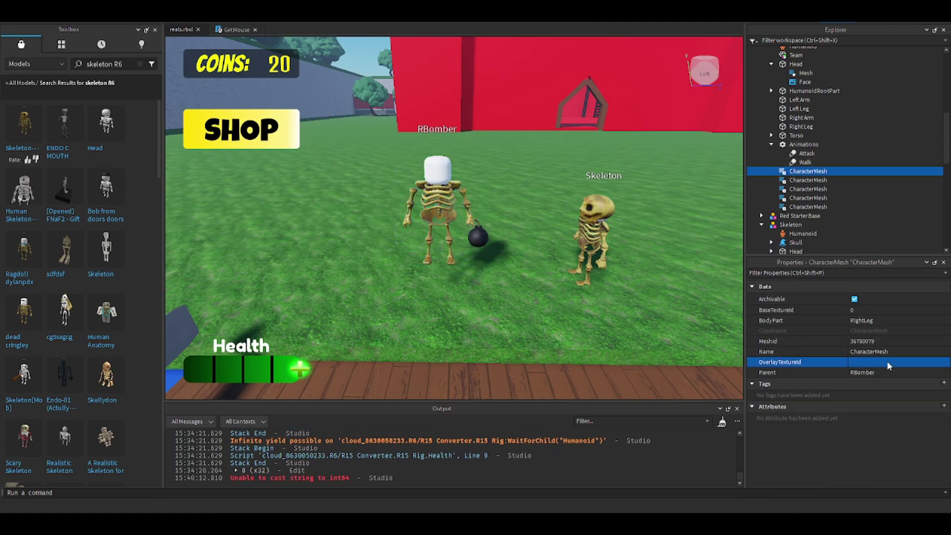
left_click(807, 181)
left_click(874, 362)
key("Delete")
key("Return")
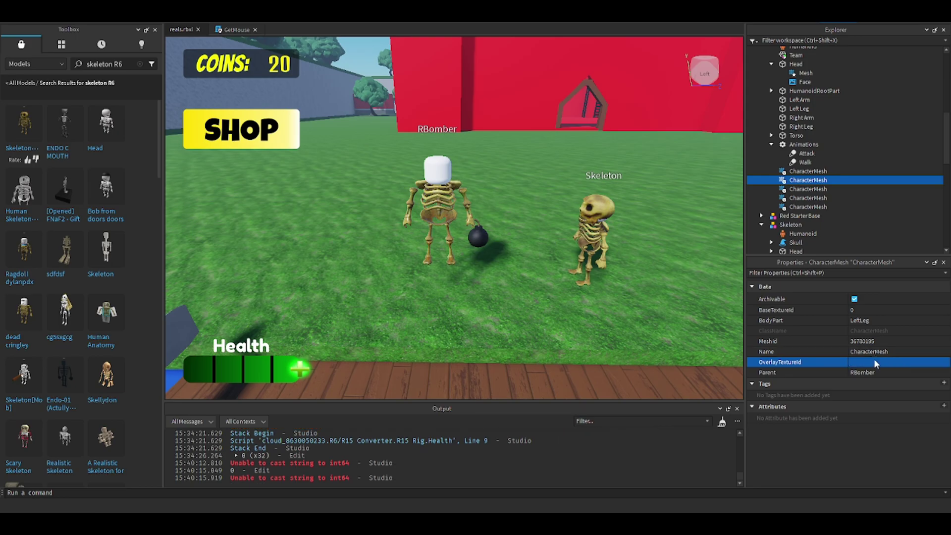
left_click(808, 189)
left_click(874, 362)
key("Delete")
key("Return")
left_click(807, 197)
left_click(874, 361)
key("Delete")
key("Return")
- Clear the right arm mesh's base texture, undoing an accidental deletion of the mesh
left_click(858, 310)
key("Delete")
key("Return")
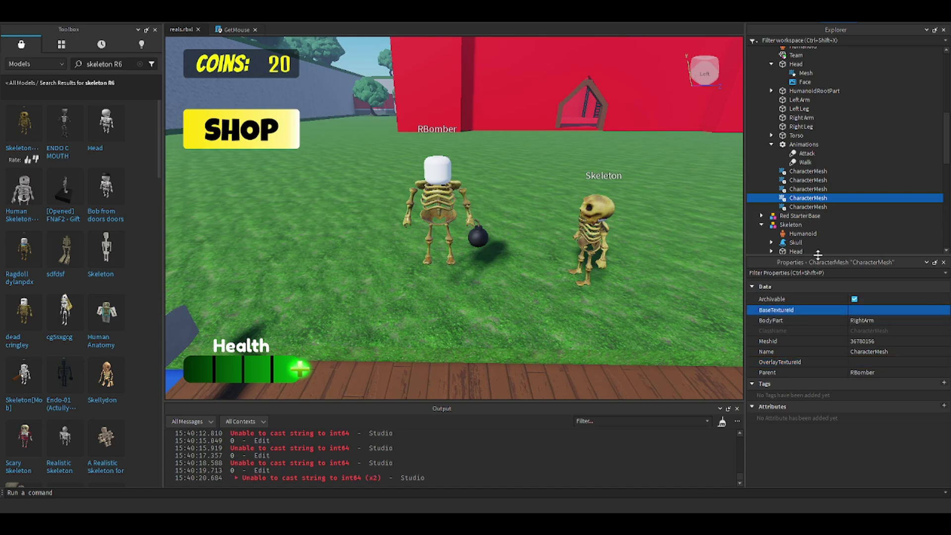
key("Return")
left_click(859, 363)
key("Delete")
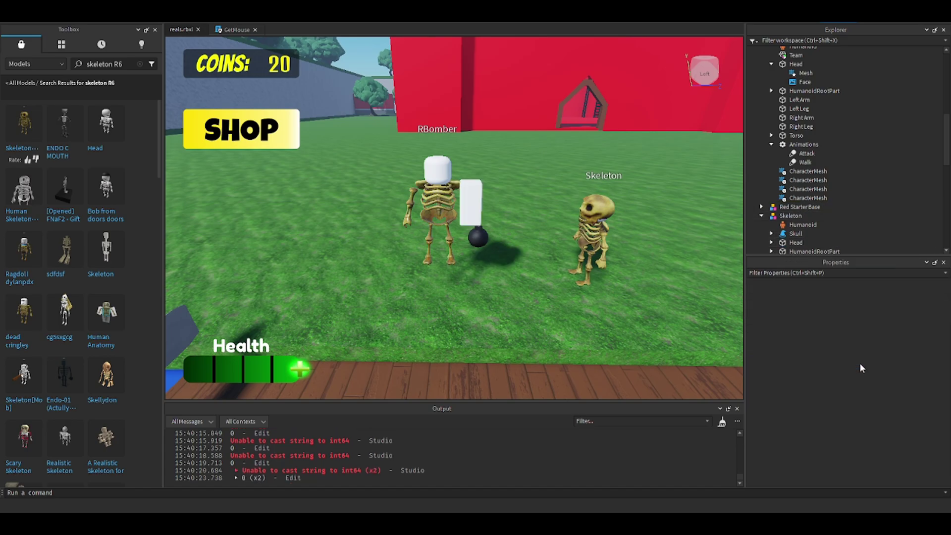
key("ctrl+z")
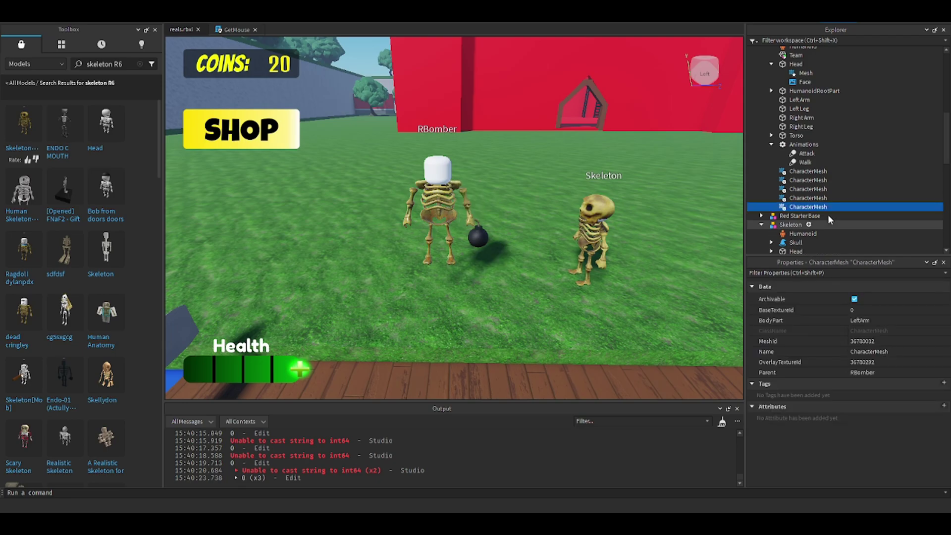
left_click(870, 364)
type("0")
key("Return")
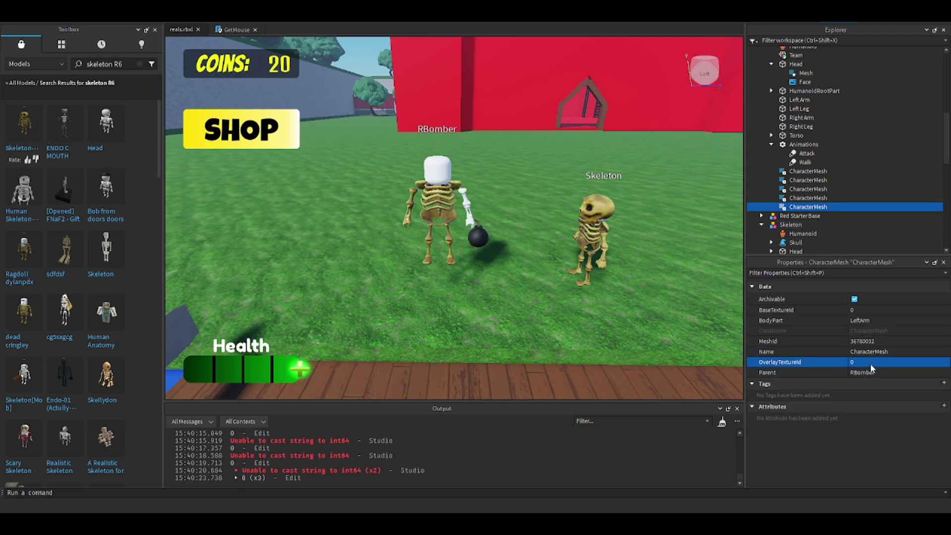
- Set OverlayTextureId to 0 on the right arm, torso and both leg meshes, turning the body white
left_click(810, 197)
double_click(889, 362)
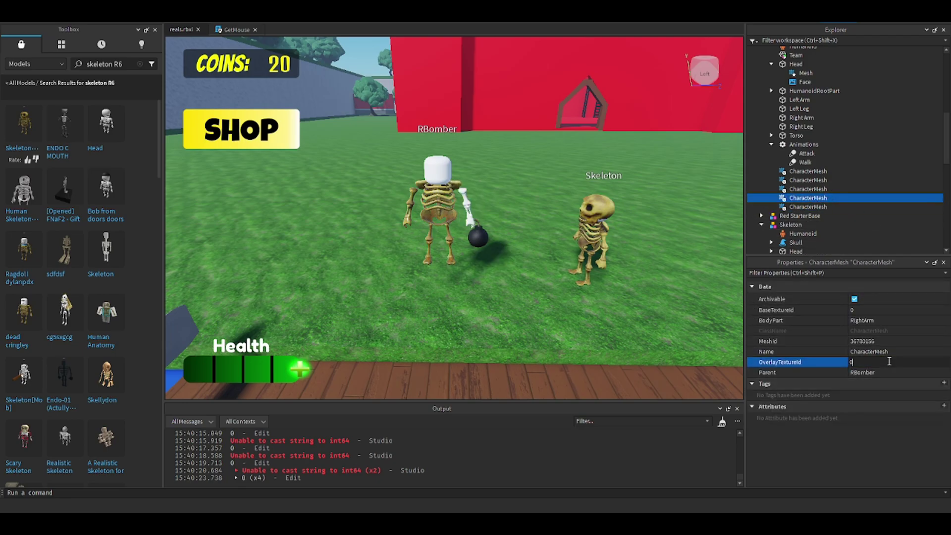
type("0")
key("Return")
left_click(808, 189)
double_click(889, 362)
type("0")
key("Return")
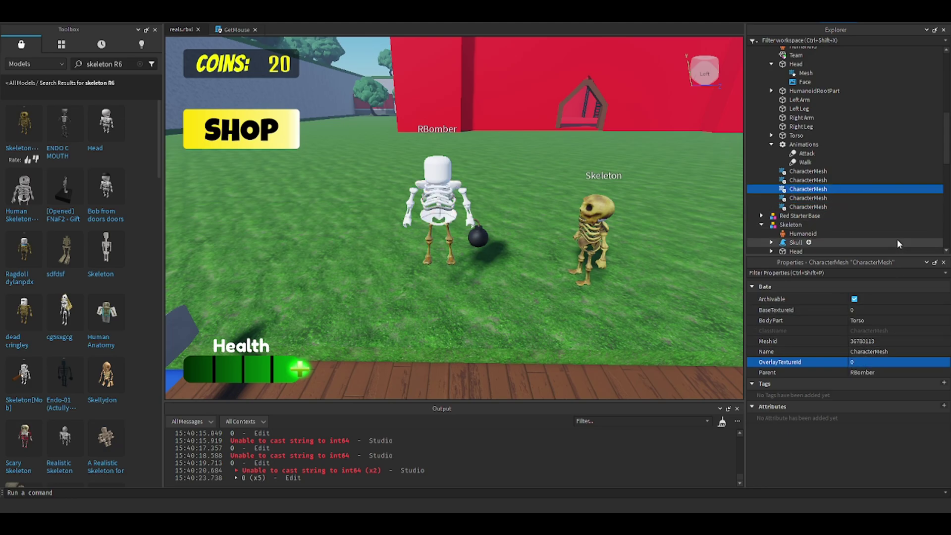
left_click(808, 180)
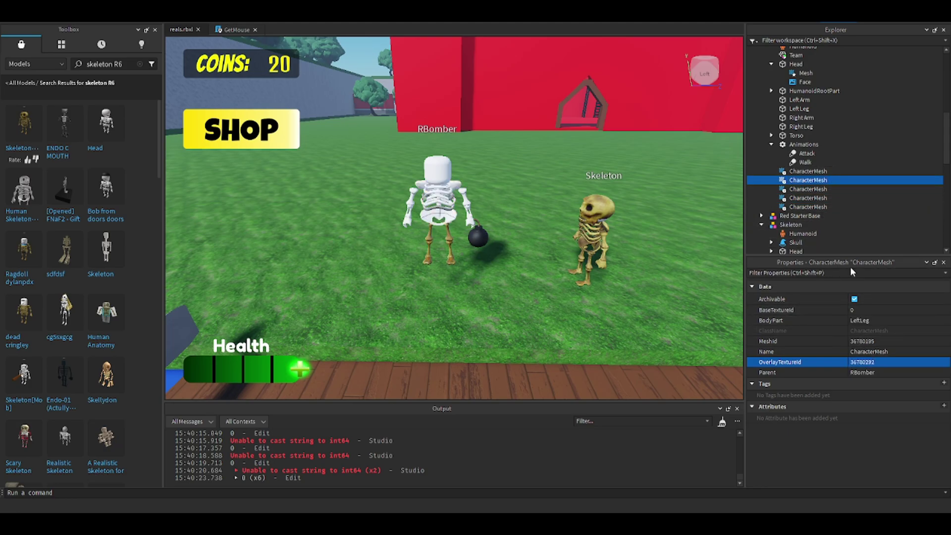
double_click(877, 362)
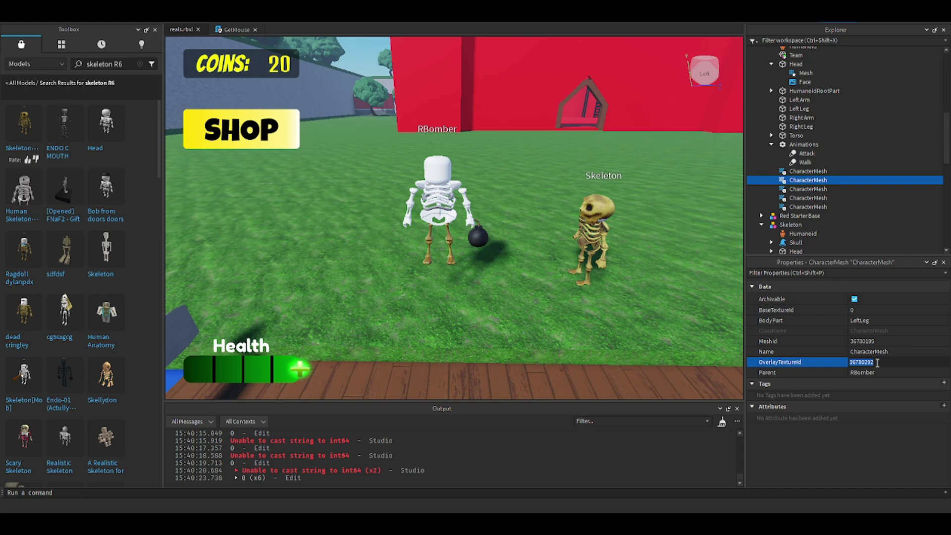
type("0")
key("Return")
left_click(808, 171)
double_click(856, 363)
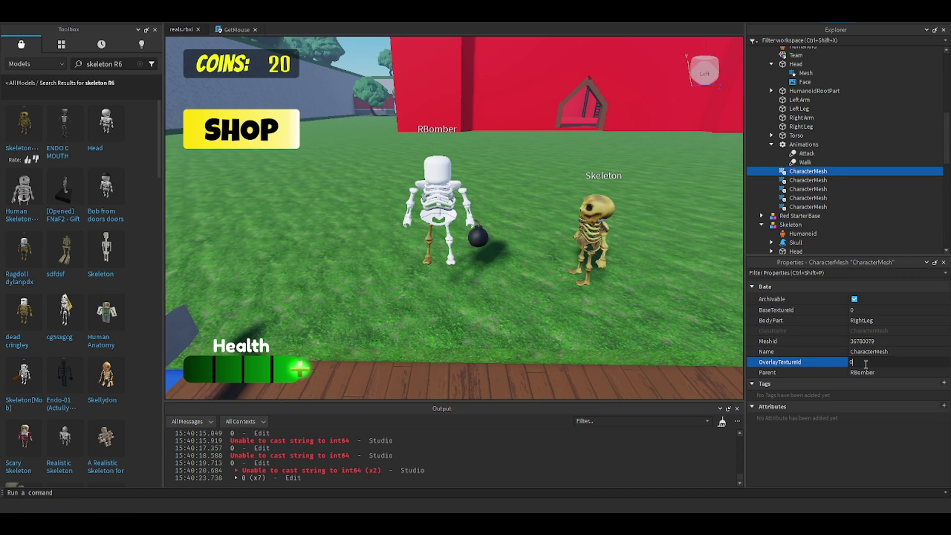
key("Return")
- Delete the leftover Skeleton model from the scene
right_click_drag(461, 245, 507, 286)
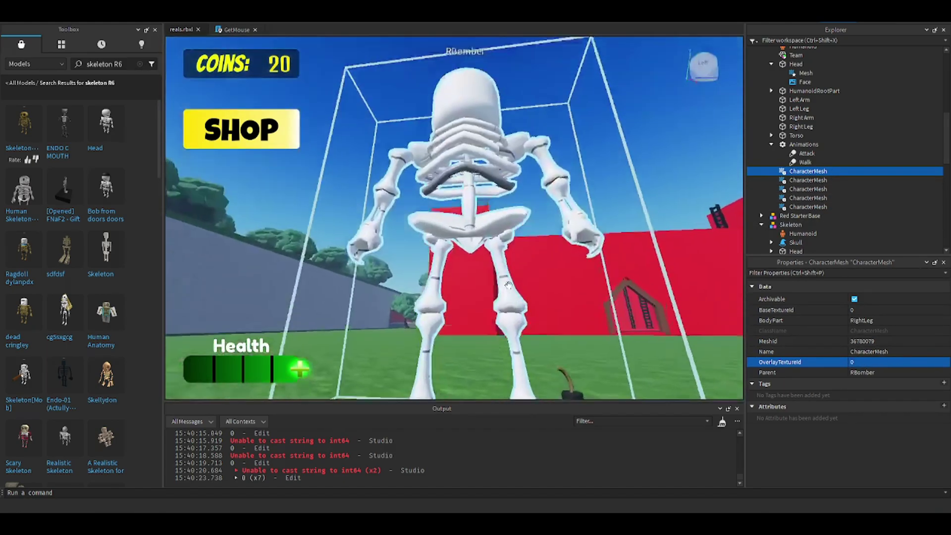
scroll(508, 286, "down", 5)
left_click(587, 236)
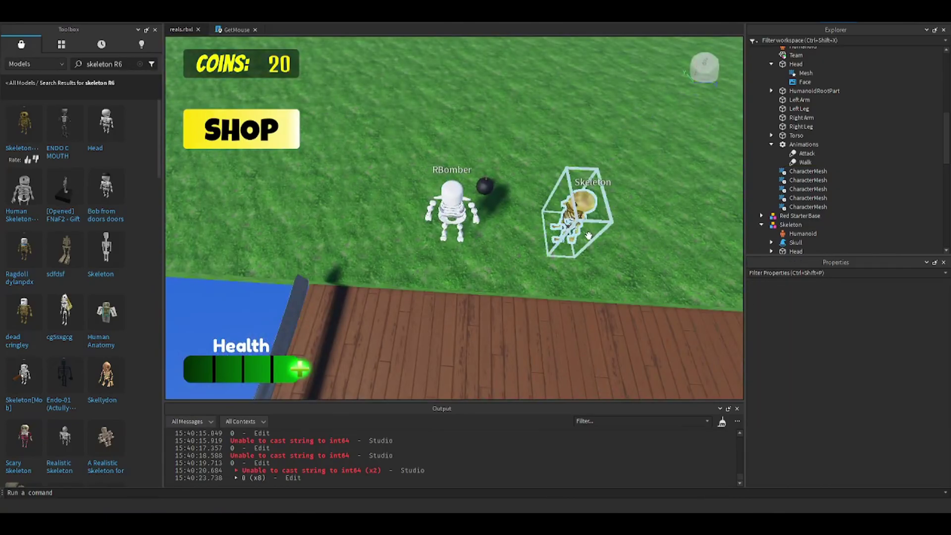
key("Delete")
- Paste the skeleton face asset id into the Head's Face decal Texture, then select the dynamite mesh
right_click_drag(586, 237, 544, 251)
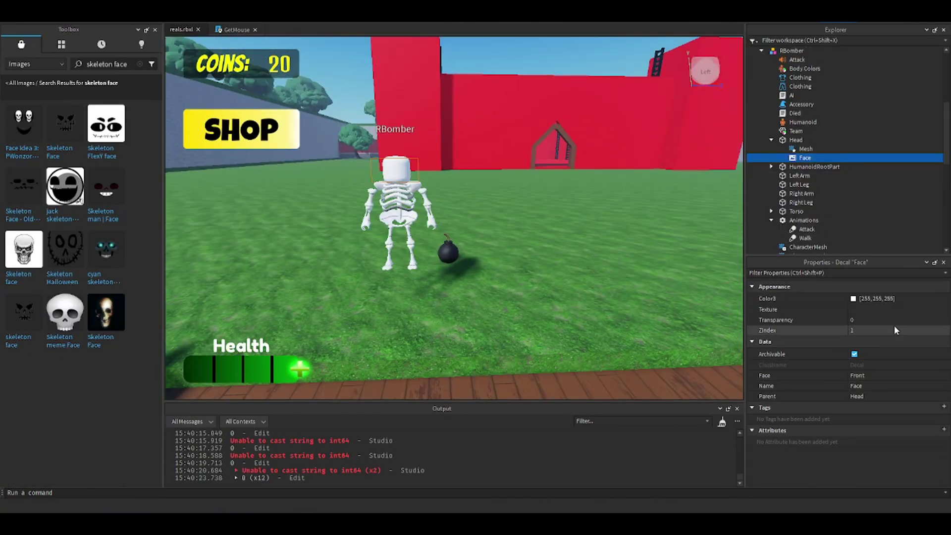
left_click(887, 310)
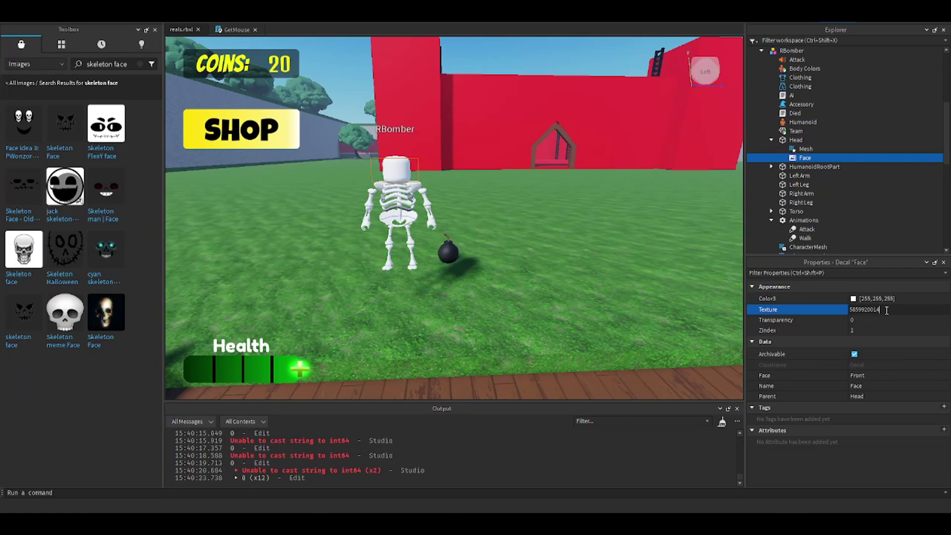
key("Return")
mouse_move(519, 223)
right_mouse_down()
mouse_move(624, 282)
mouse_move(556, 156)
mouse_move(520, 245)
mouse_move(484, 193)
right_mouse_up()
left_click(553, 154)
left_click(479, 194)
scroll(817, 187, "down", 2)
scroll(888, 371, "down", 3)
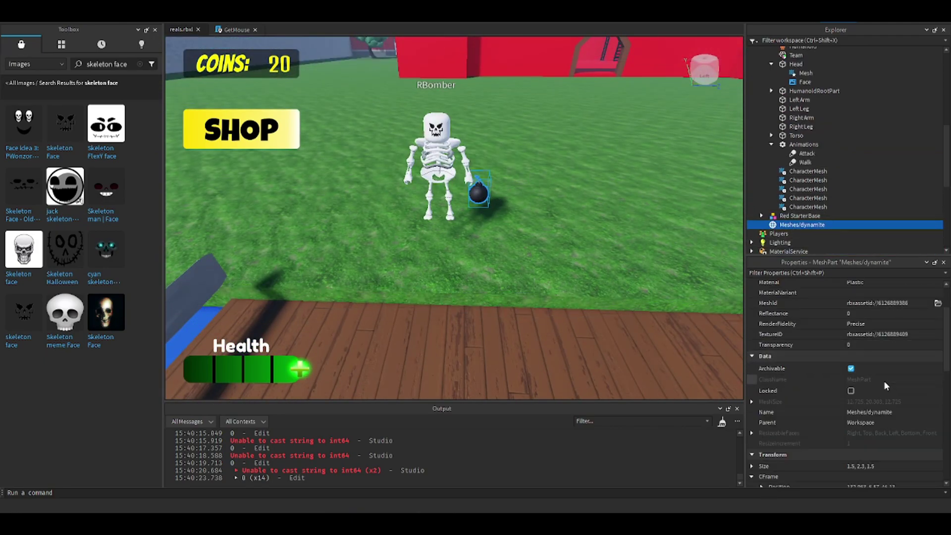
- Rename the dynamite mesh to Bomb, place it inside RBomber and slide it toward the skeleton's side
left_click(891, 412)
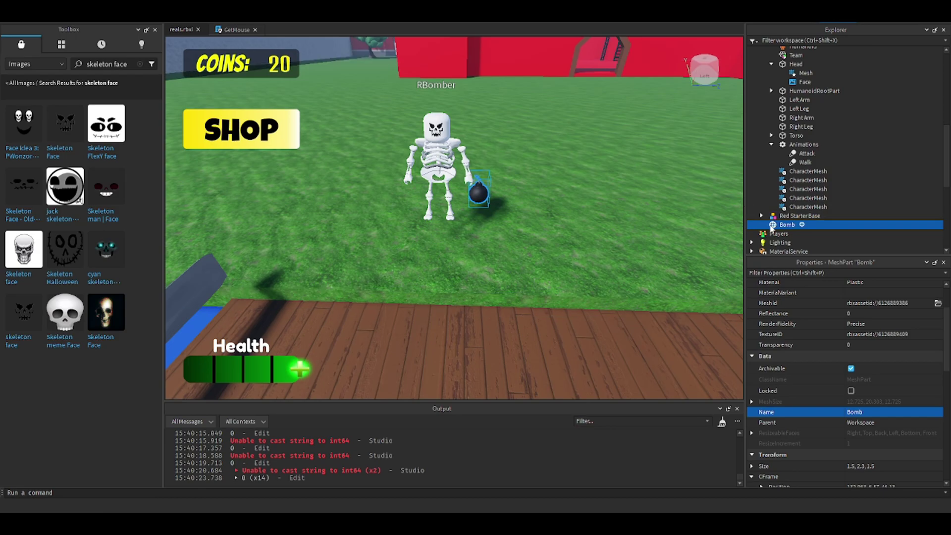
left_click_drag(786, 224, 777, 104)
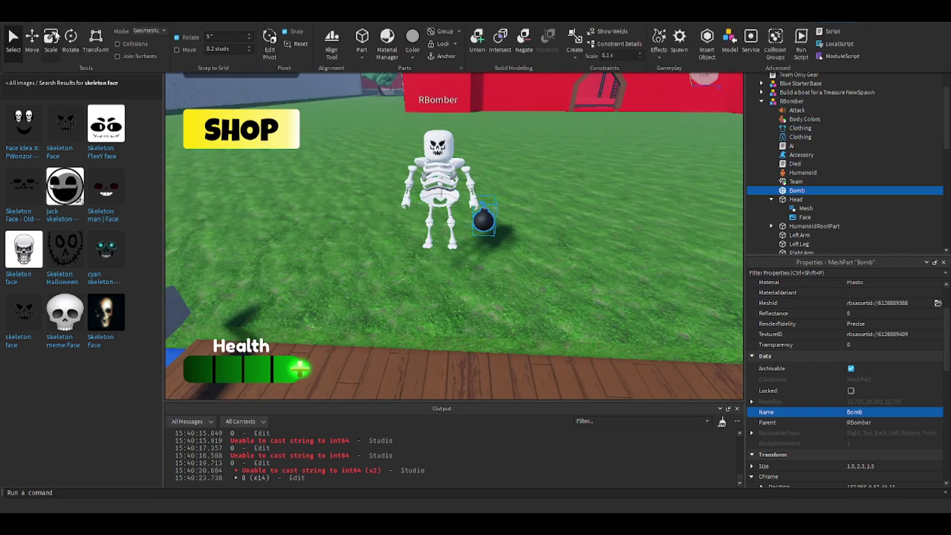
left_click(33, 37)
mouse_move(435, 220)
left_mouse_down()
mouse_move(423, 258)
mouse_move(439, 289)
left_mouse_up()
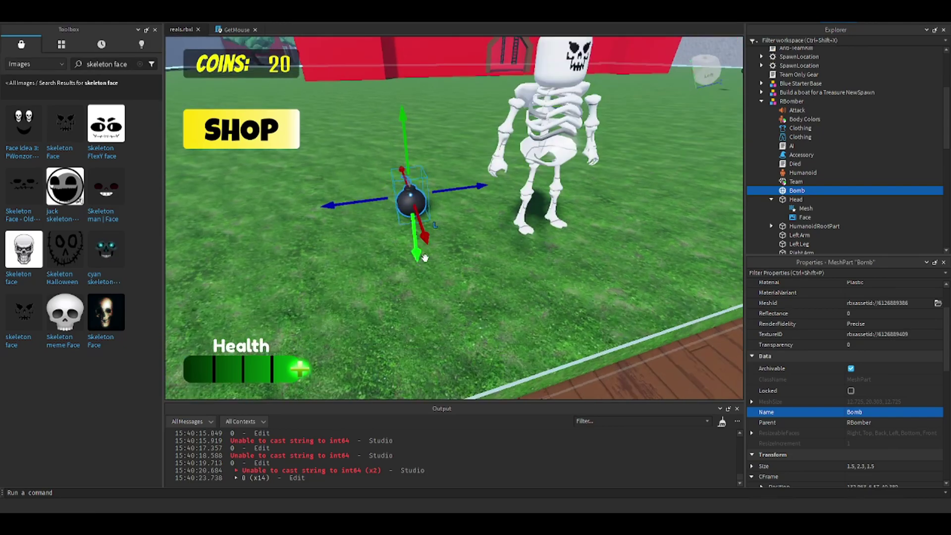
left_click_drag(487, 231, 520, 222)
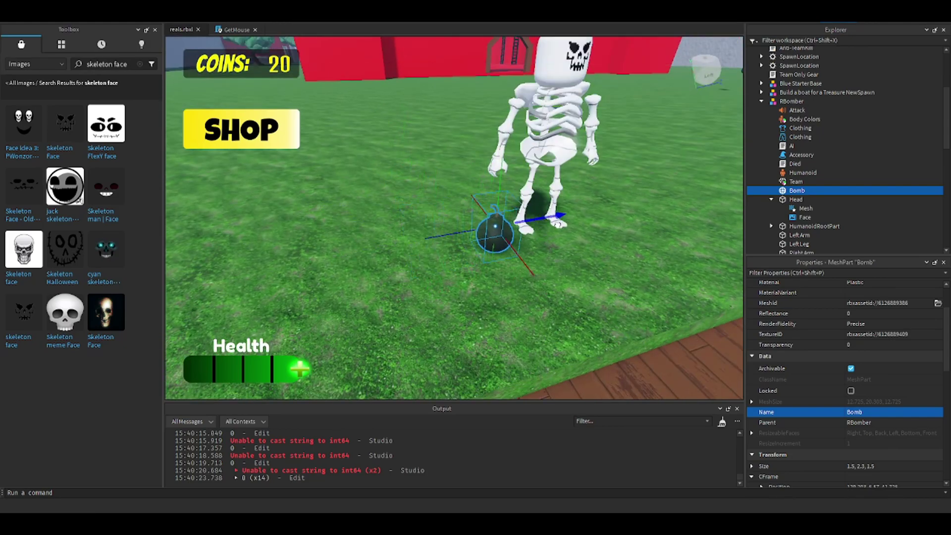
right_click_drag(520, 186, 505, 132)
scroll(446, 223, "down", 3)
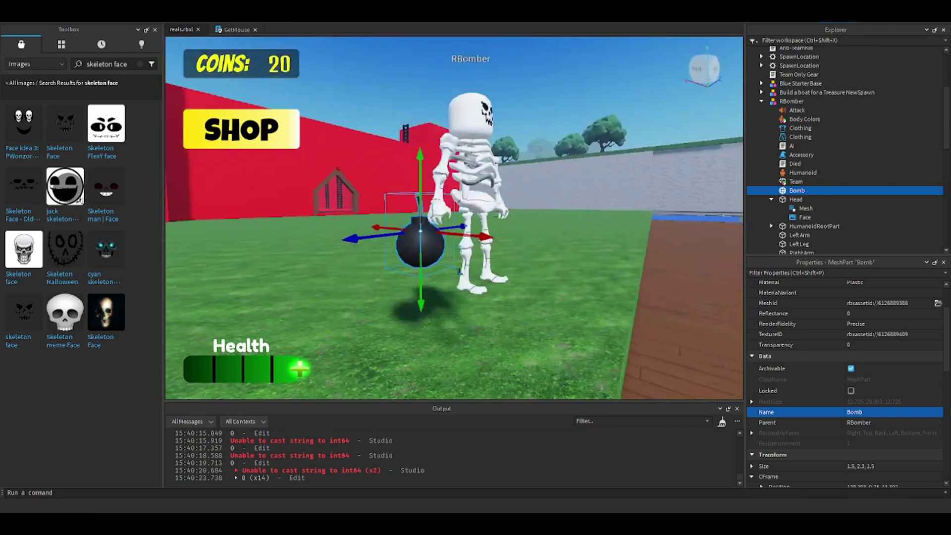
- Rotate the Bomb about 90 degrees and move it into the skeleton's right hand
left_click(75, 41)
right_click_drag(393, 223, 443, 176)
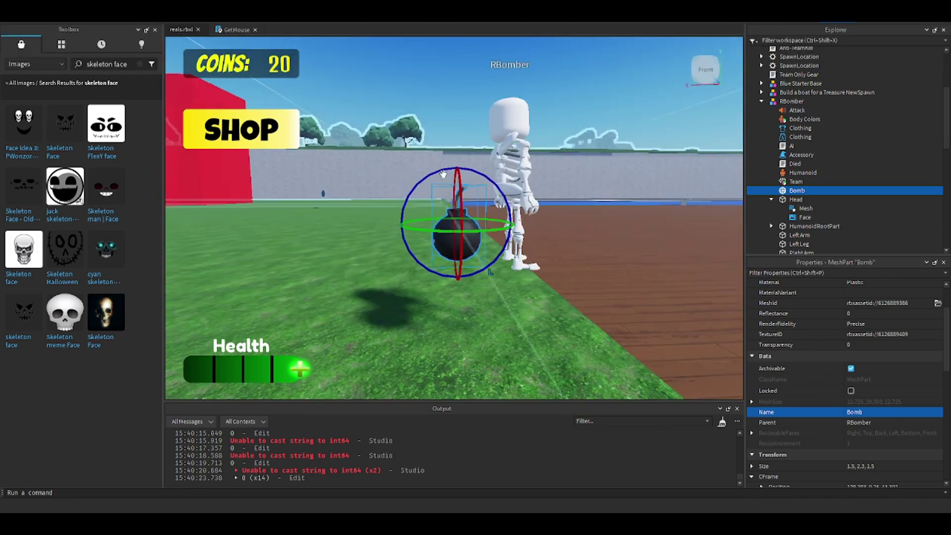
left_click_drag(458, 179, 505, 256)
left_click(32, 41)
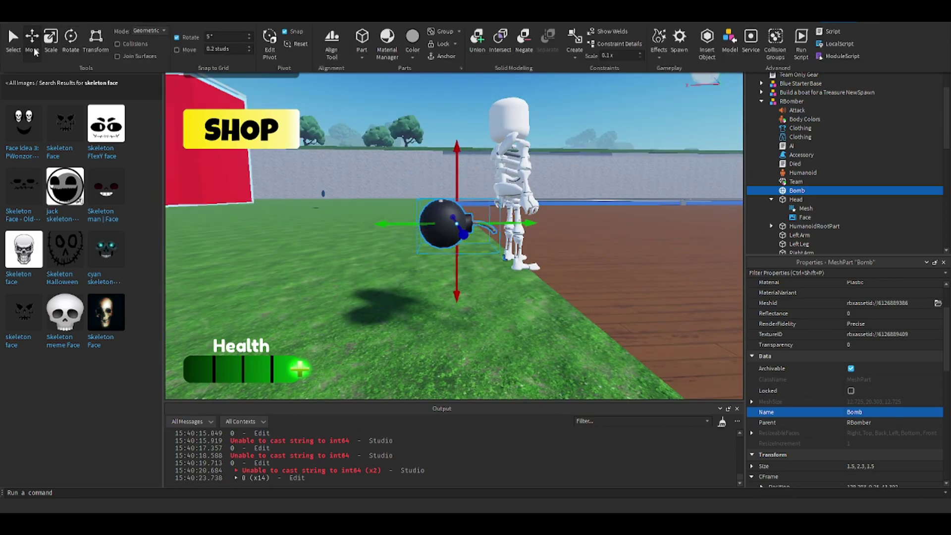
left_click_drag(529, 225, 564, 223)
mouse_move(520, 238)
right_mouse_down()
mouse_move(617, 219)
mouse_move(549, 206)
right_mouse_up()
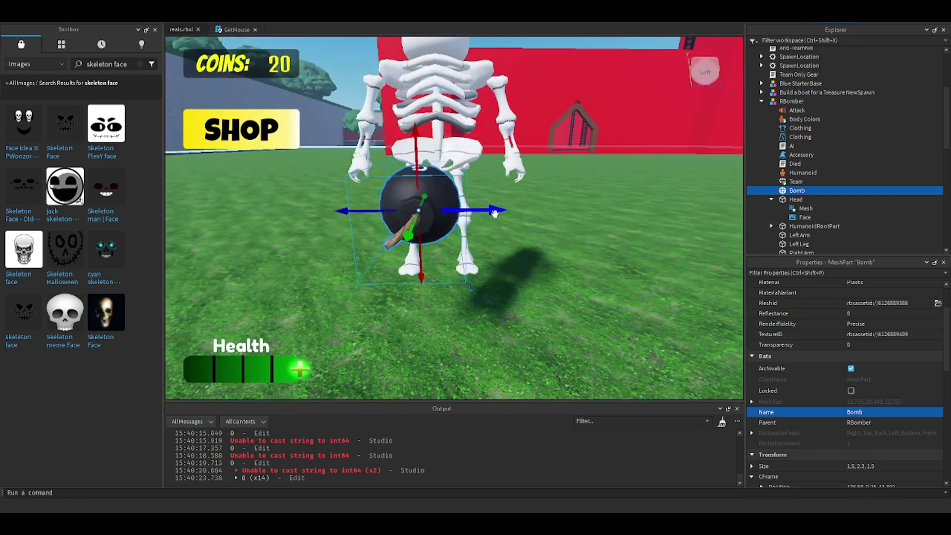
- Nudge the Bomb up beside the skeleton's hand from several angles, then select RBomber
left_click_drag(495, 214, 416, 214)
right_click_drag(445, 223, 513, 186)
left_click_drag(512, 186, 446, 200)
right_click_drag(446, 200, 468, 200)
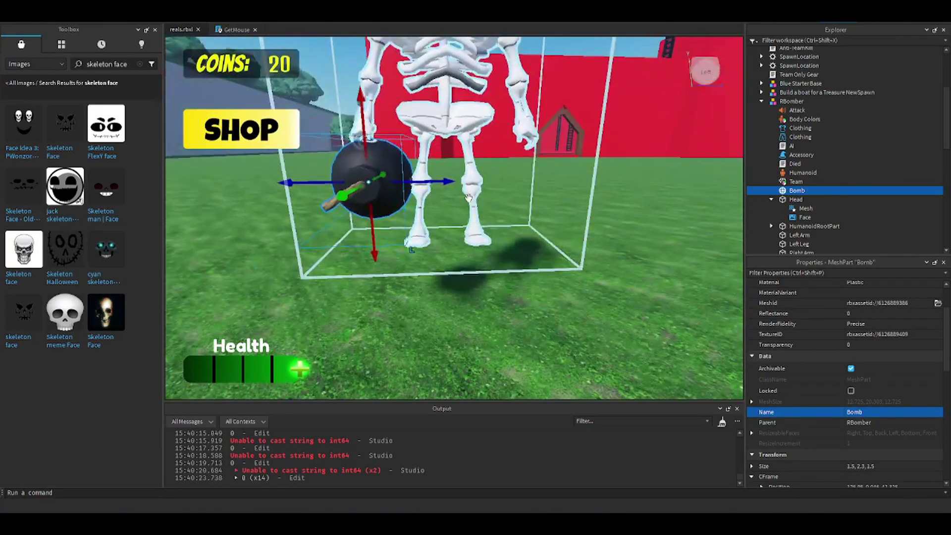
scroll(468, 199, "down", 3)
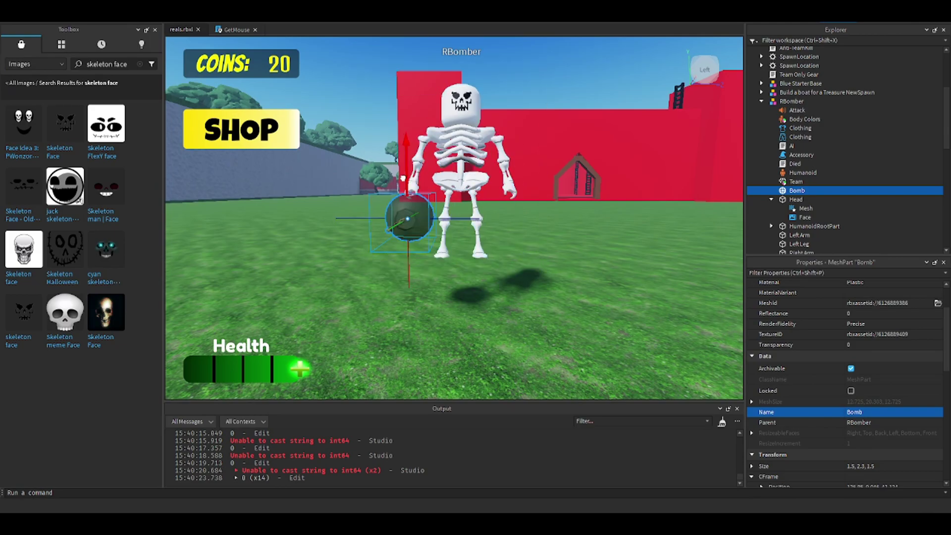
left_click(461, 163)
scroll(548, 110, "down", 2)
left_click(548, 109)
middle_click_drag(549, 110, 548, 110)
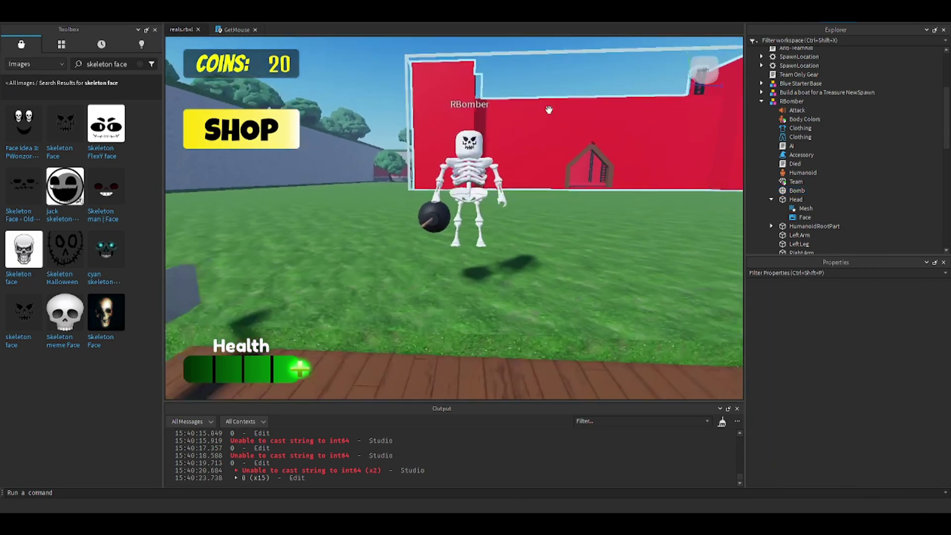
scroll(548, 110, "up", 4)
scroll(548, 110, "down", 4)
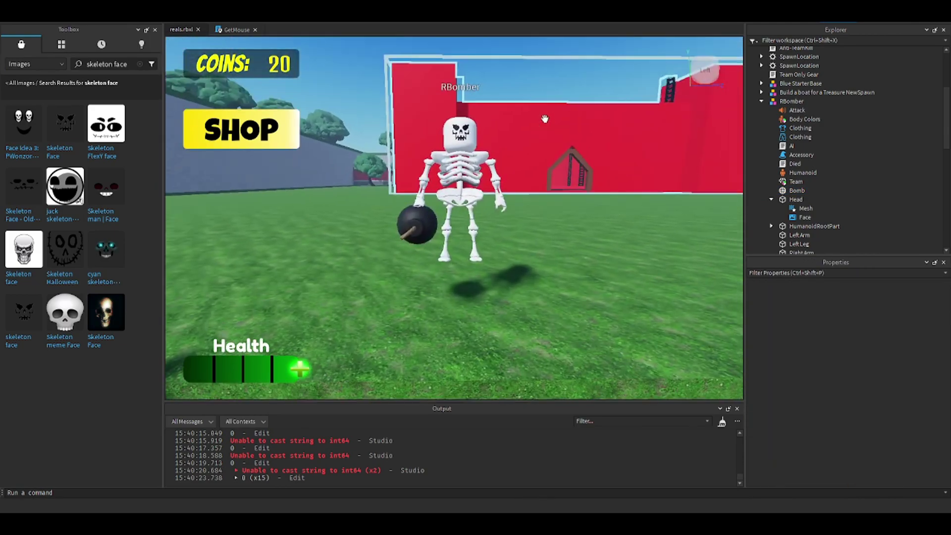
scroll(545, 119, "down", 3)
left_click(459, 201)
- Add a WeldConstraint to RBomber with Part0 set to Bomb and Part1 set to RightArm
left_click(790, 101)
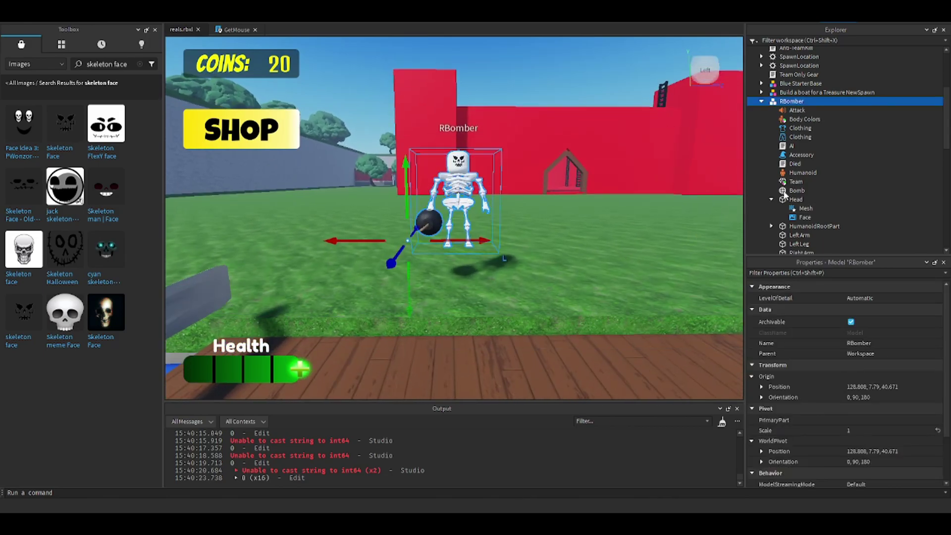
right_click(789, 149)
key("Escape")
left_click(800, 145)
type("weld")
key("Return")
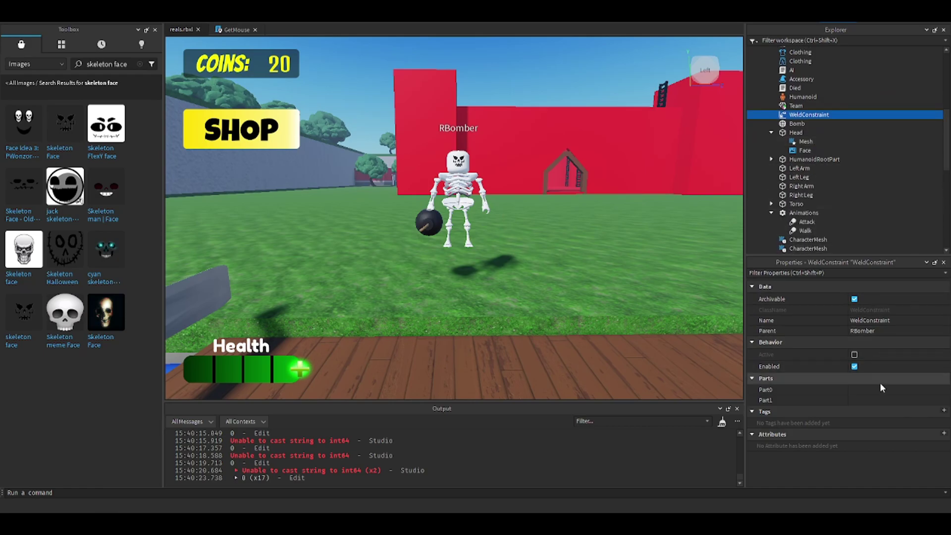
left_click(879, 389)
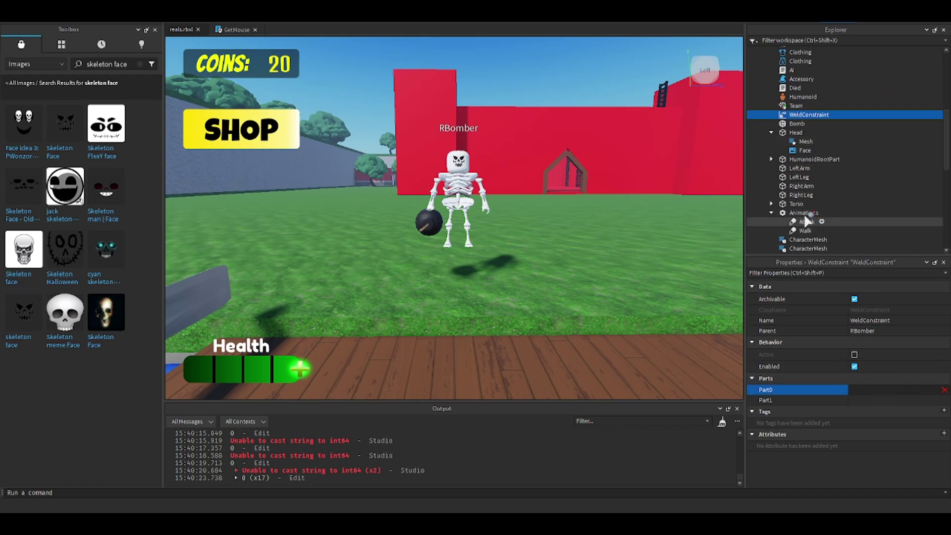
left_click(804, 124)
left_click(866, 399)
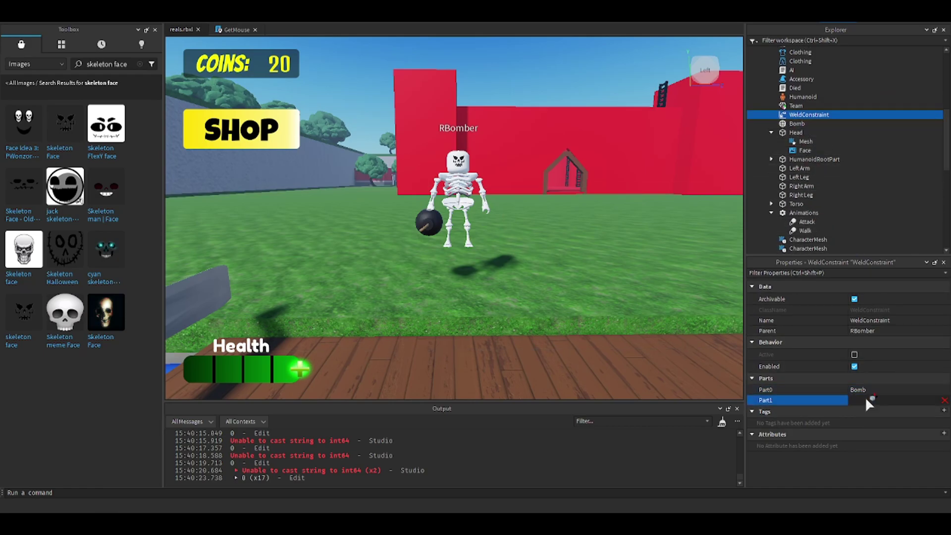
left_click(799, 185)
key("f")
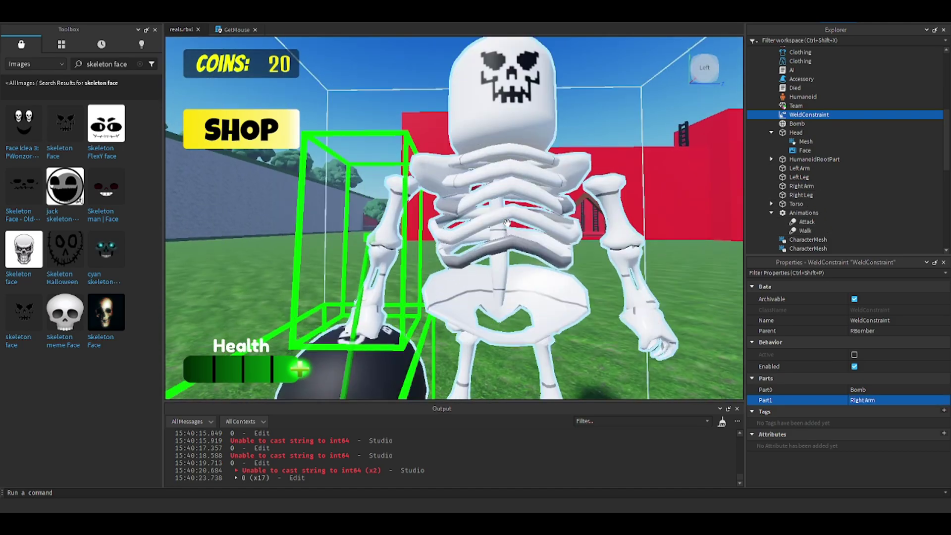
scroll(506, 223, "down", 5)
- Turn off CanCollide and CanQuery on the Bomb part
left_click(513, 103)
mouse_move(512, 223)
right_mouse_down()
mouse_move(512, 102)
mouse_move(512, 186)
right_mouse_up()
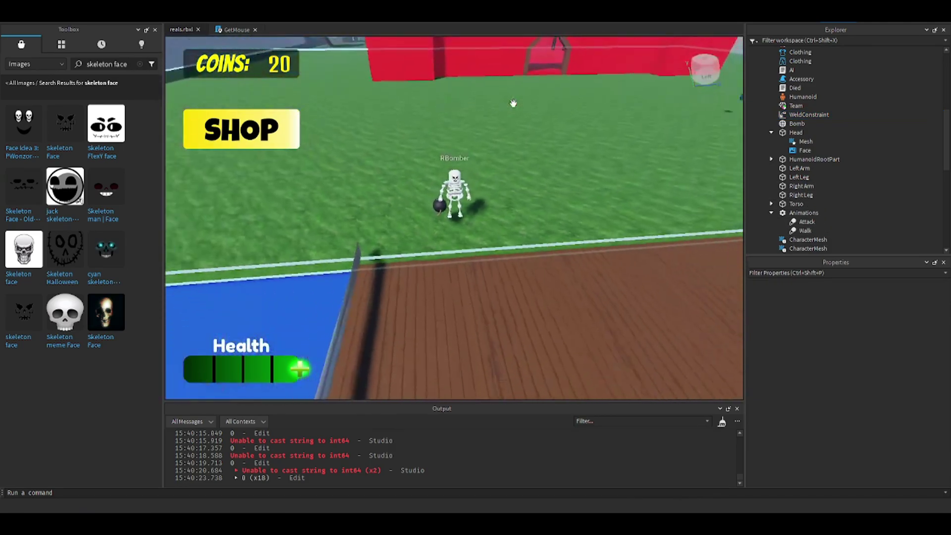
left_click(797, 124)
scroll(873, 345, "down", 5)
scroll(874, 346, "down", 2)
left_click(850, 345)
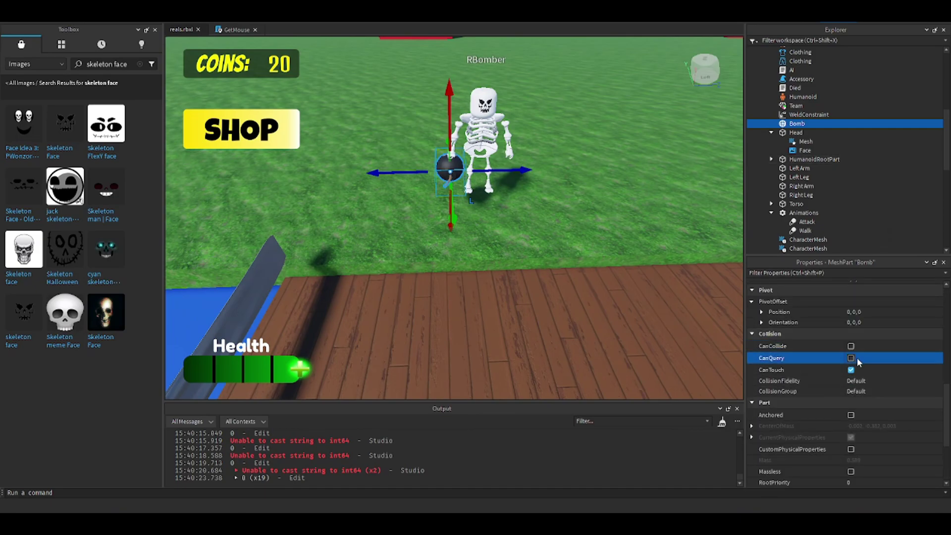
scroll(917, 366, "down", 3)
scroll(921, 350, "up", 8)
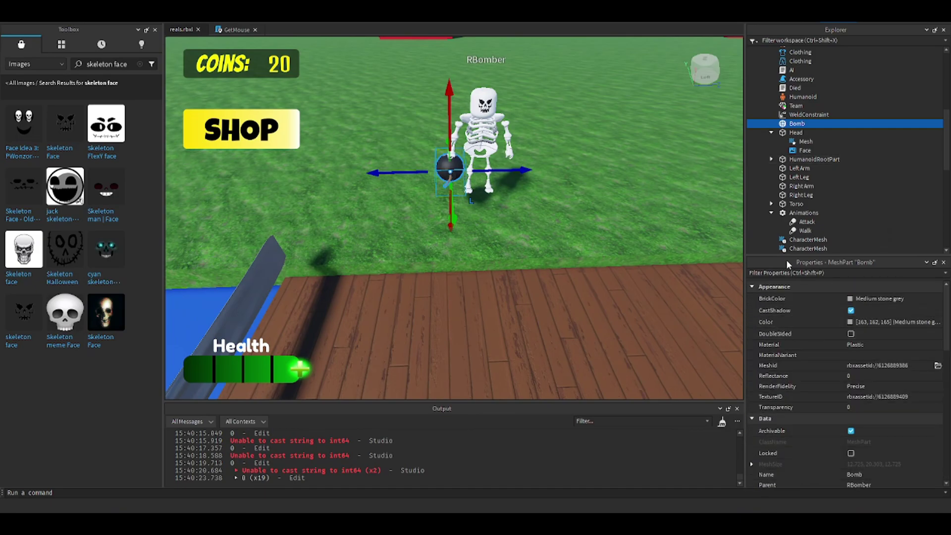
- In the AI script's touch handler, remove the TakeDamage and AttackAnimation lines
left_click(520, 126)
mouse_move(520, 127)
right_mouse_down()
mouse_move(523, 142)
mouse_move(668, 158)
right_mouse_up()
scroll(806, 112, "up", 3)
double_click(789, 147)
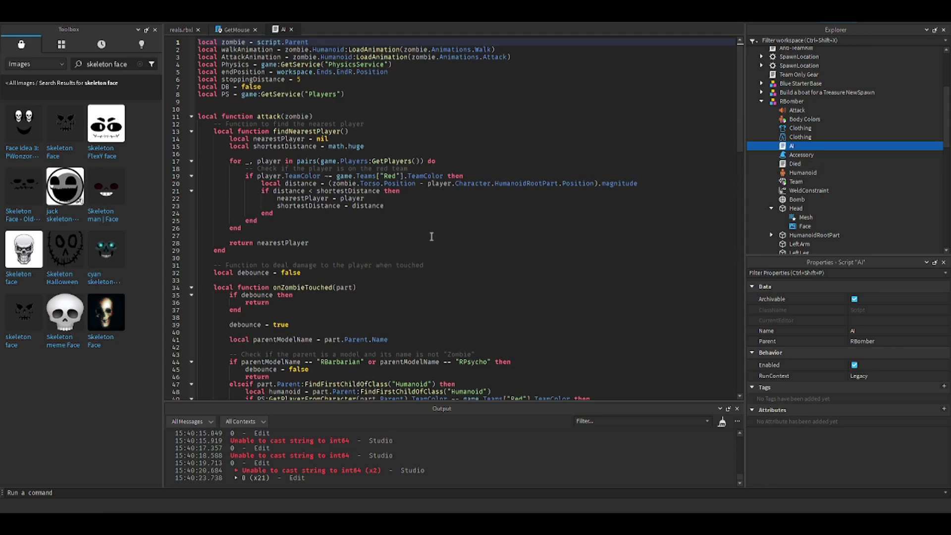
scroll(357, 193, "down", 4)
scroll(349, 216, "down", 2)
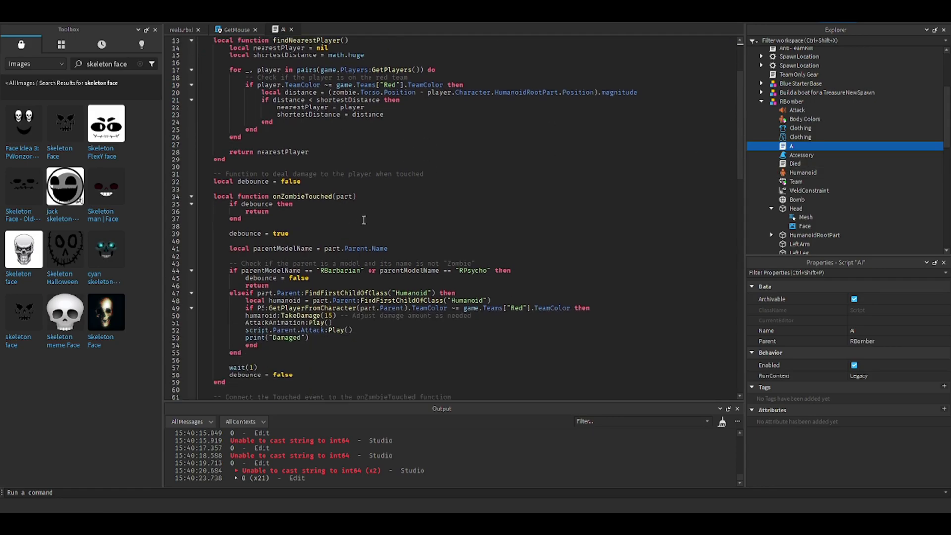
scroll(364, 220, "down", 2)
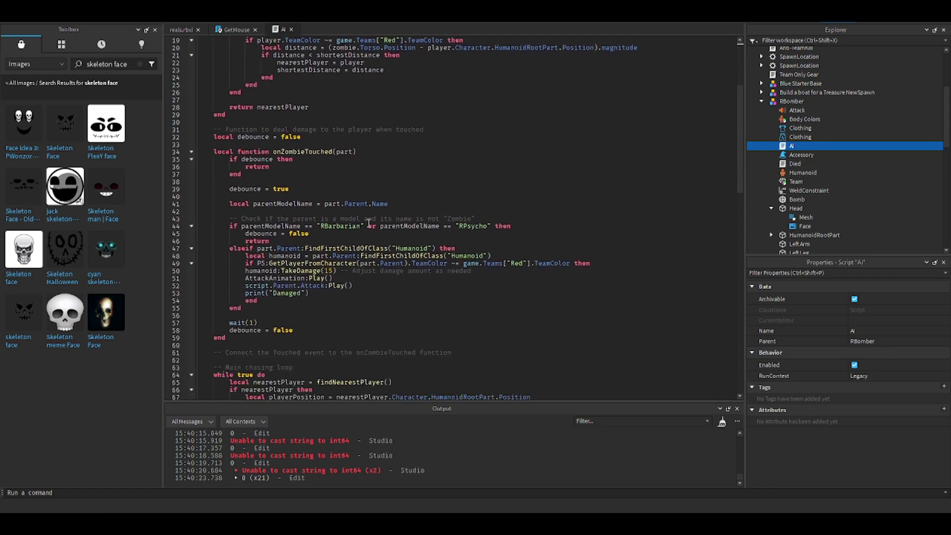
left_click(344, 152)
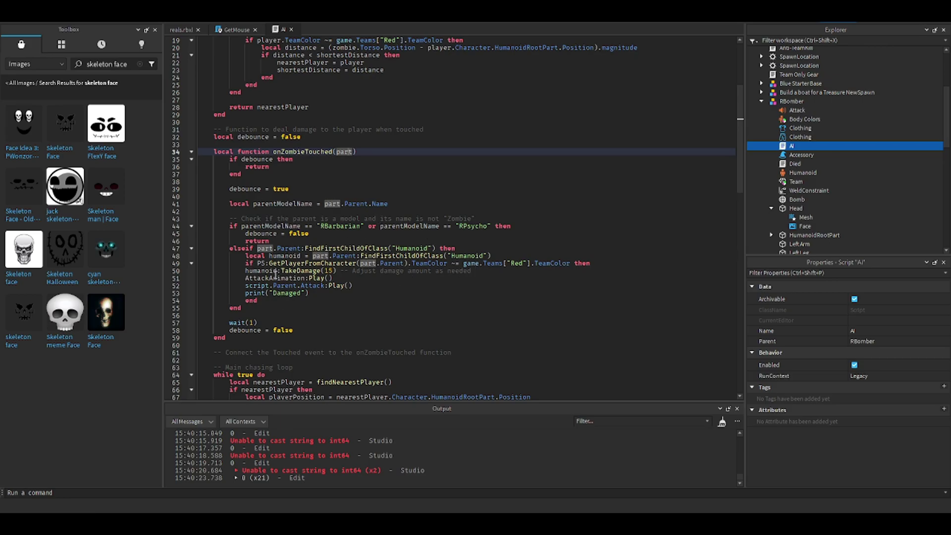
left_click_drag(244, 271, 276, 271)
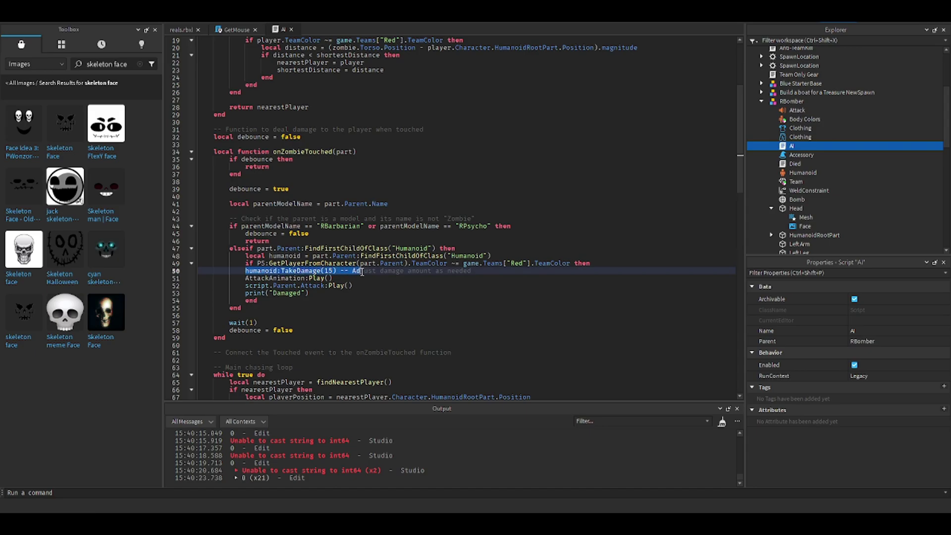
left_click_drag(374, 273, 466, 276)
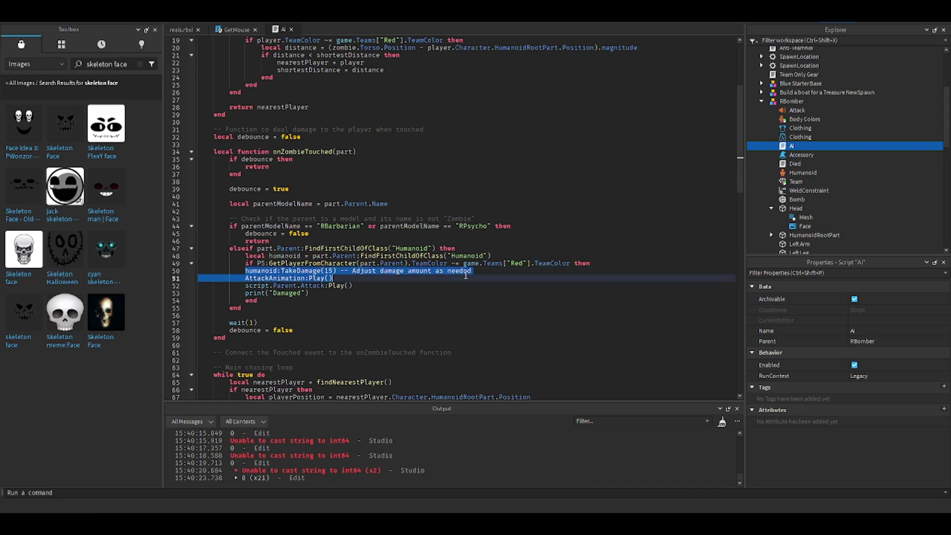
type("\\")
key("Return")
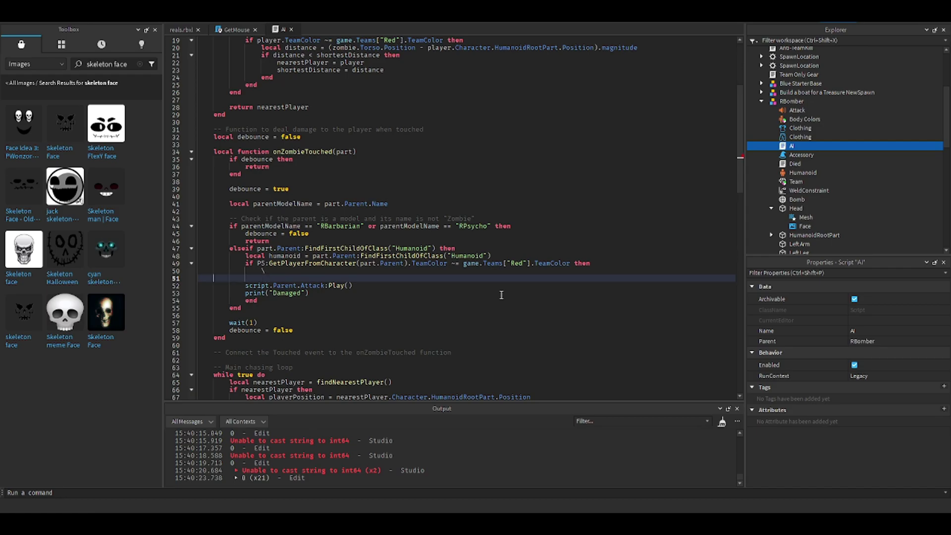
key("BackSpace")
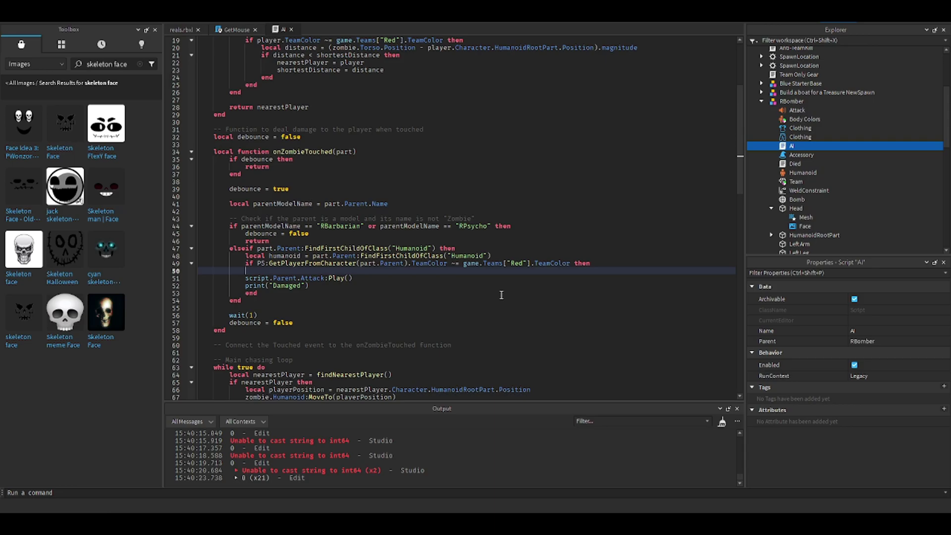
type("Instance.")
type("new(\"ex")
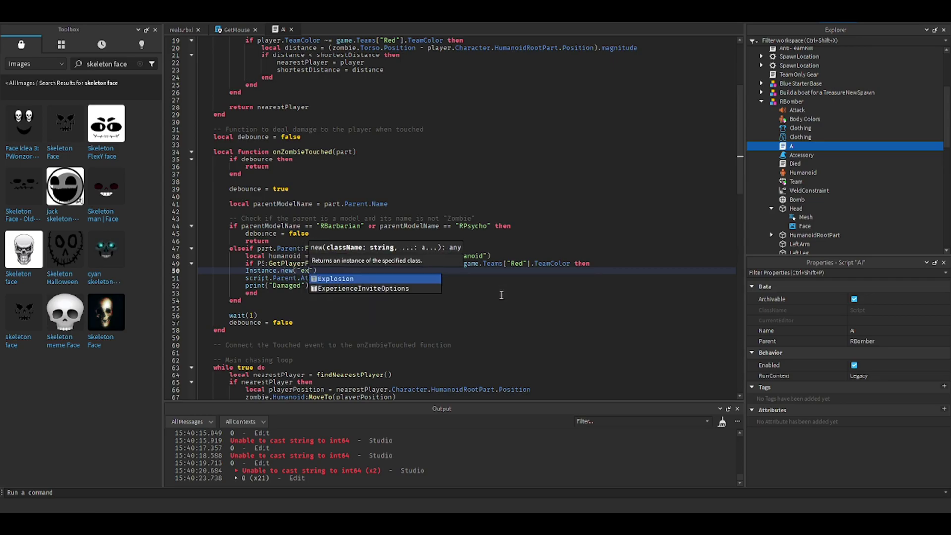
- Write local EXP = Instance.new("Explosion") in their place
key("Tab")
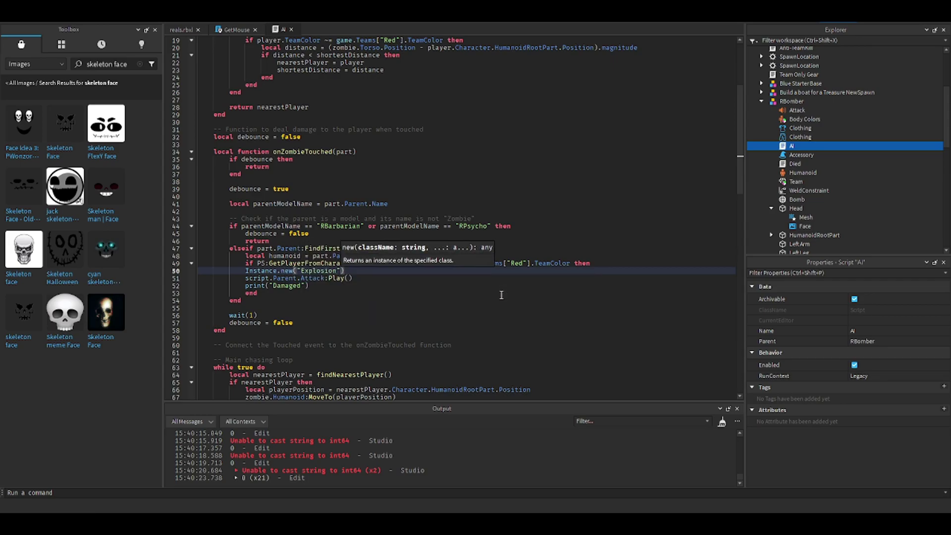
key("BackSpace")
key("BackSpace")
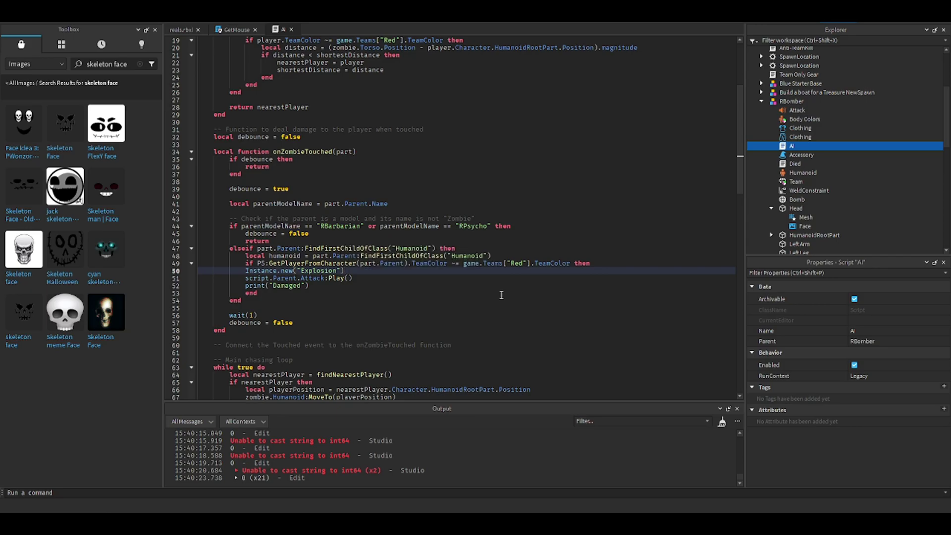
key("Down")
double_click(255, 270)
type("local EXP =")
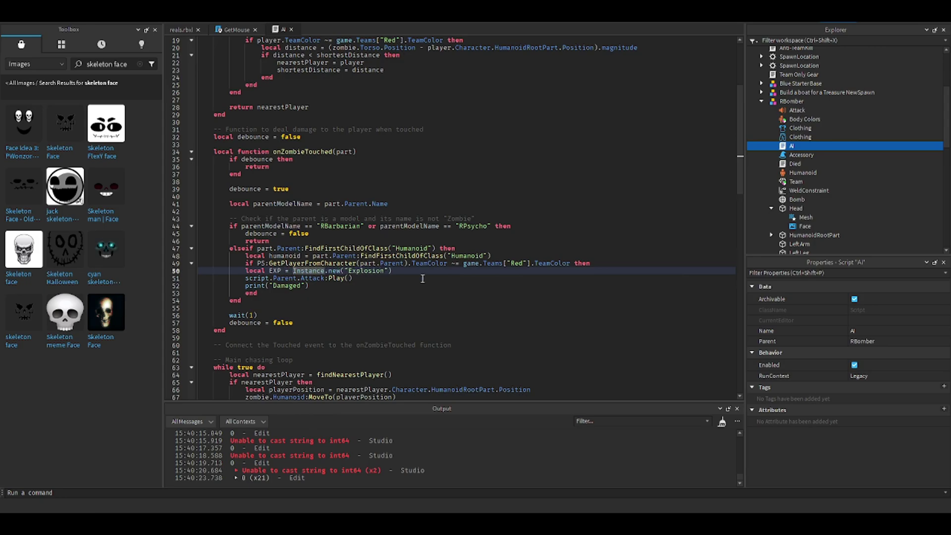
key("End")
key("Return")
type("e")
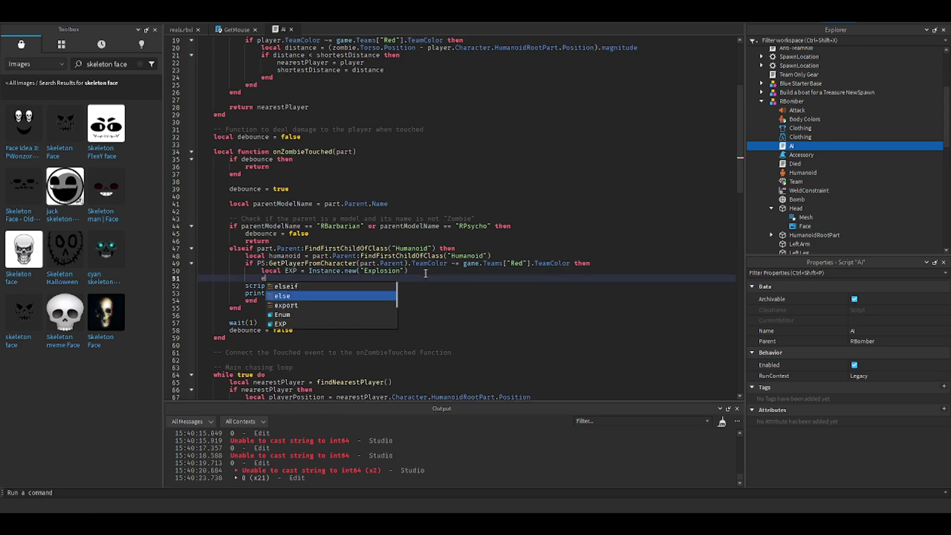
key("Down")
key("Down")
key("Down")
key("Tab")
type(".")
- Set the explosion's BlastRadius to 500, Visible to true and BlastPressure to 50
key("Down")
key("Down")
key("Down")
key("Down")
key("Down")
key("Down")
key("Down")
key("Down")
key("Down")
key("Down")
key("Down")
key("Up")
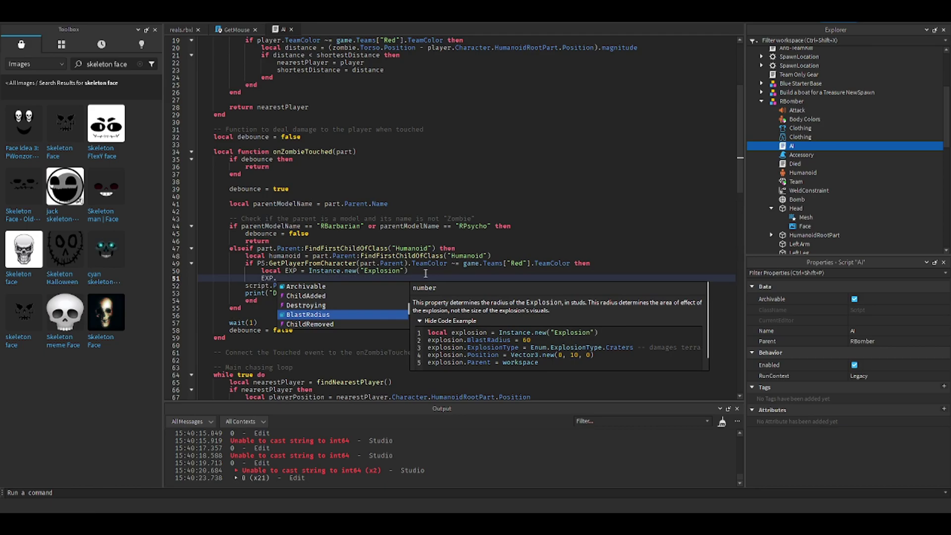
type("BlastRadius = 500")
key("Return")
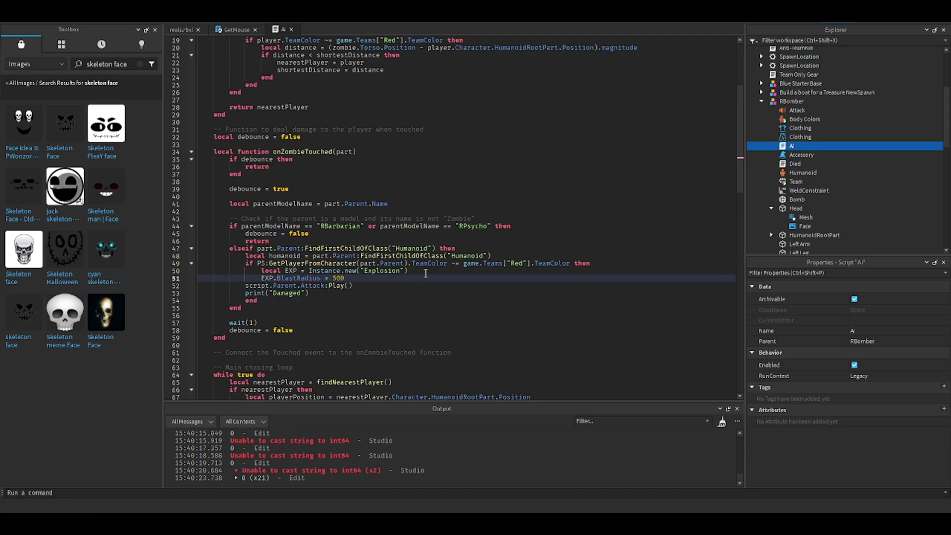
key("Return")
type("EXP.Vis")
key("Return")
type("= true")
key("Return")
type("E")
key("Down")
key("Down")
key("Down")
key("Return")
type("Bl")
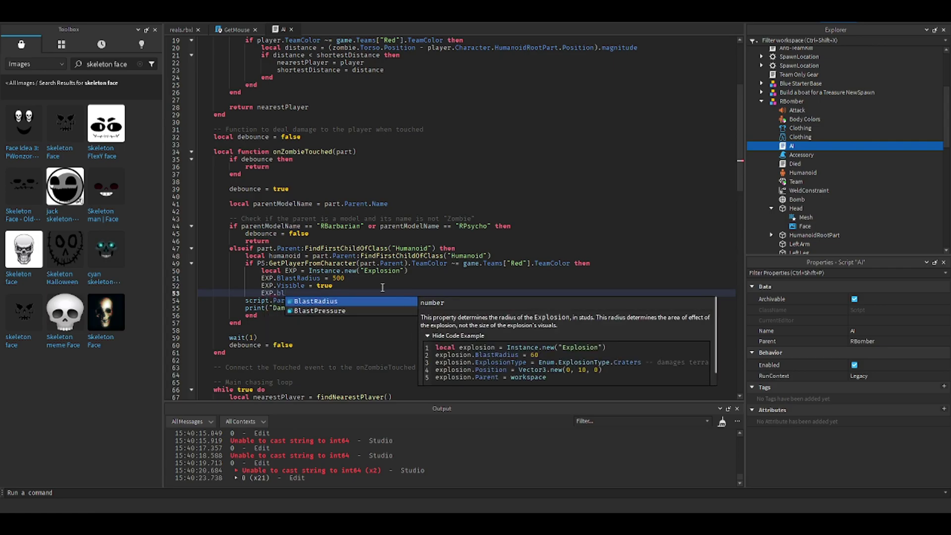
key("Down")
key("Return")
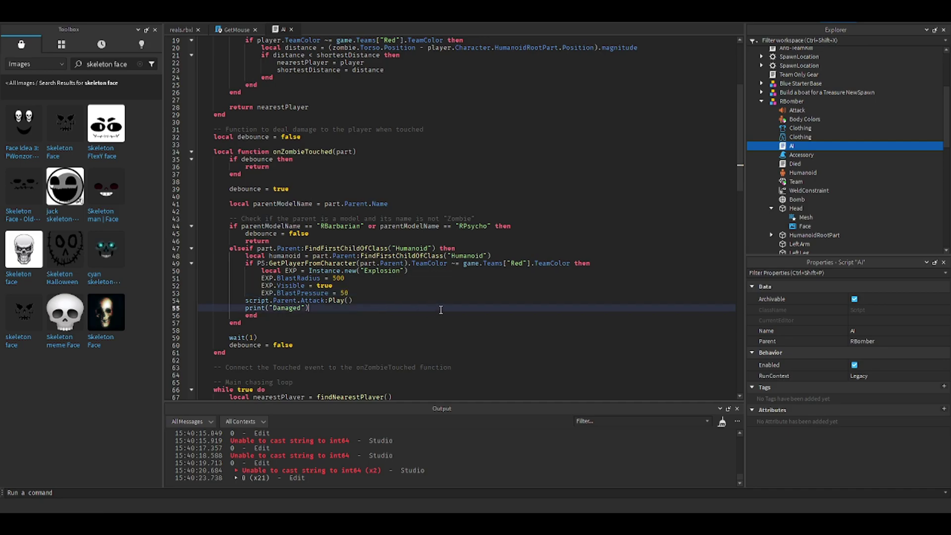
- Select RBomber's Attack sound and preview its current clip
left_click(348, 293)
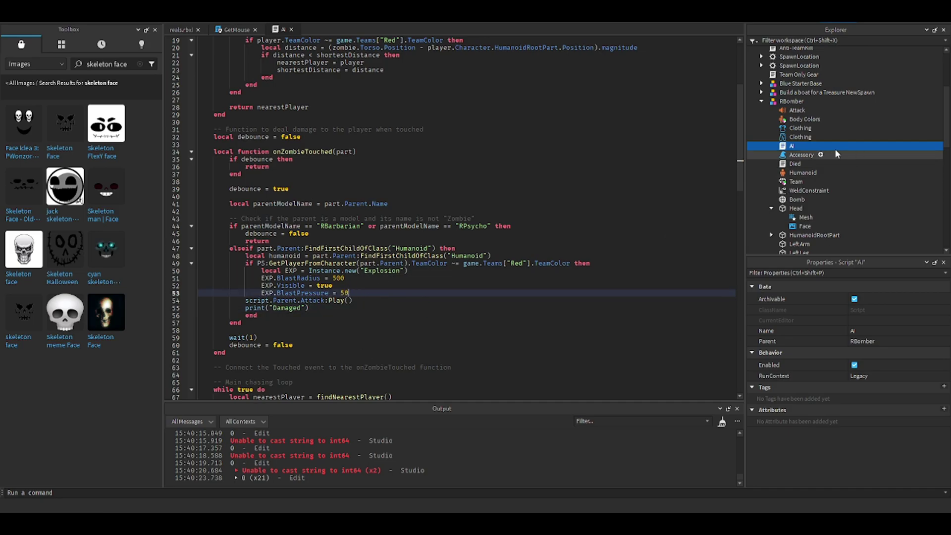
left_click(796, 110)
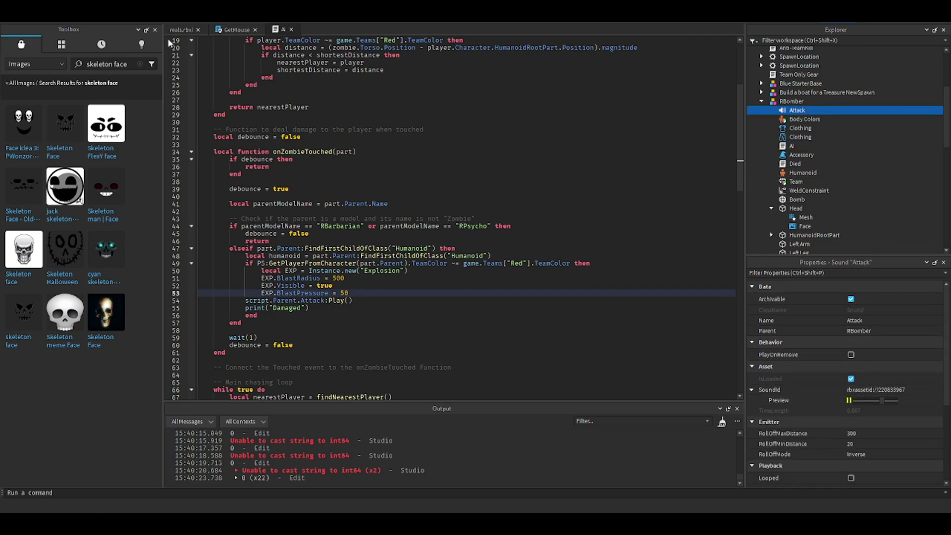
left_click(848, 400)
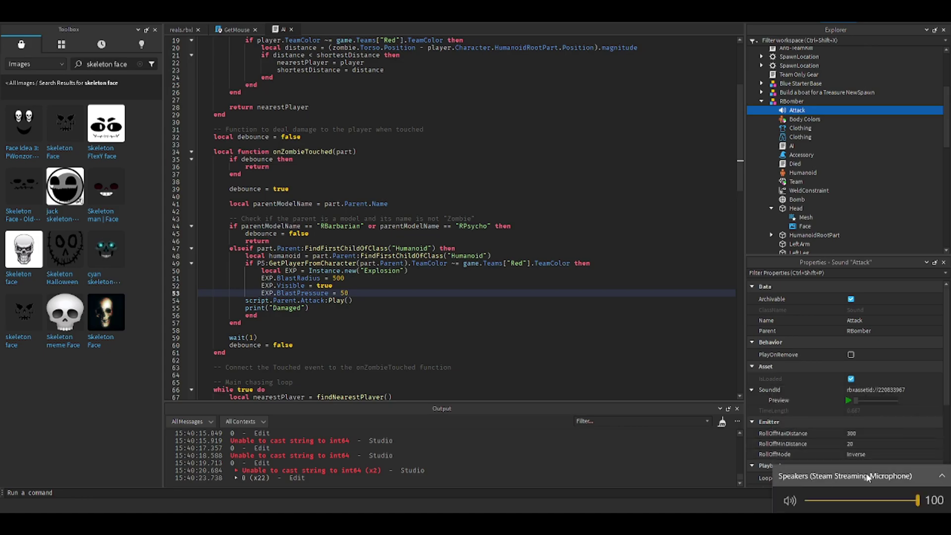
left_click(872, 436)
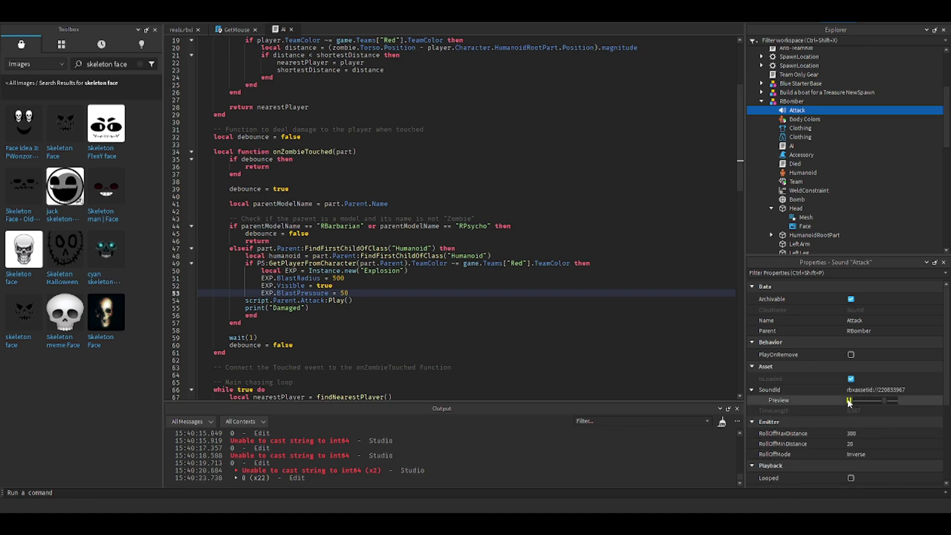
left_click(848, 401)
- Search Toolbox Audio for explosion and paste the first result's asset id into Attack's SoundId
left_click(34, 63)
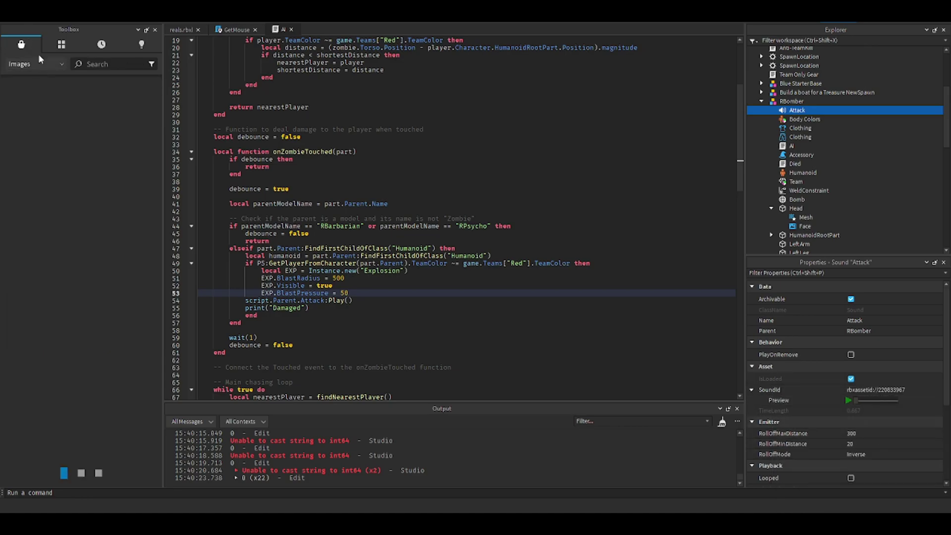
left_click(22, 96)
left_click(112, 63)
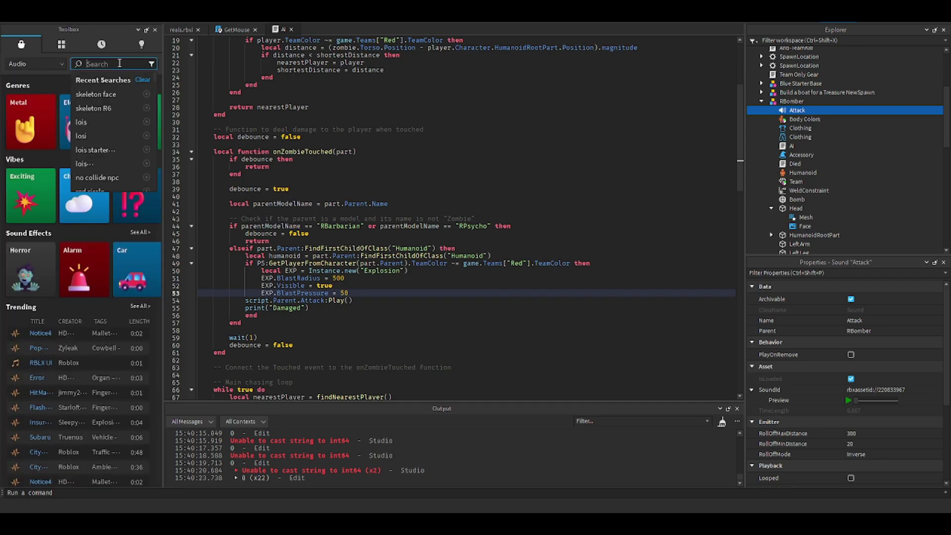
type("explosion")
key("Return")
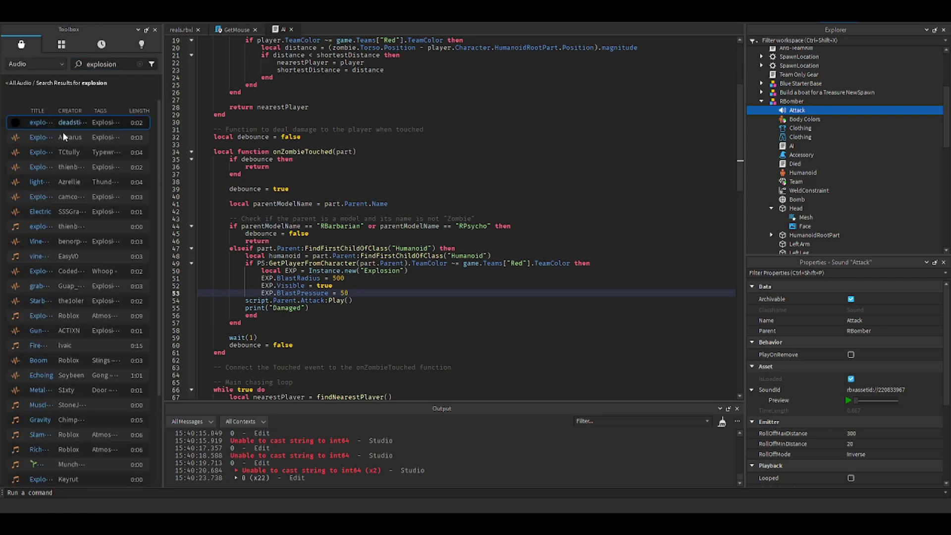
left_click(47, 125)
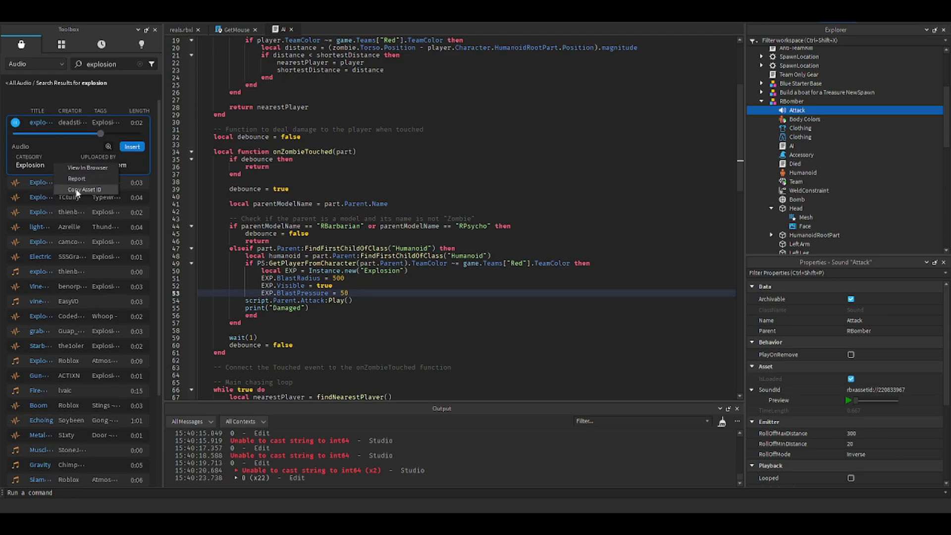
left_click(916, 389)
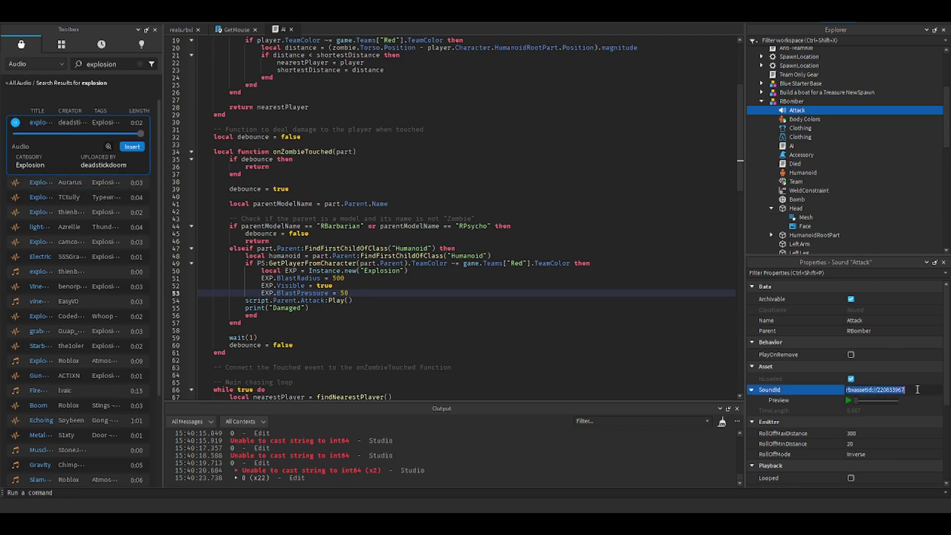
left_click(848, 400)
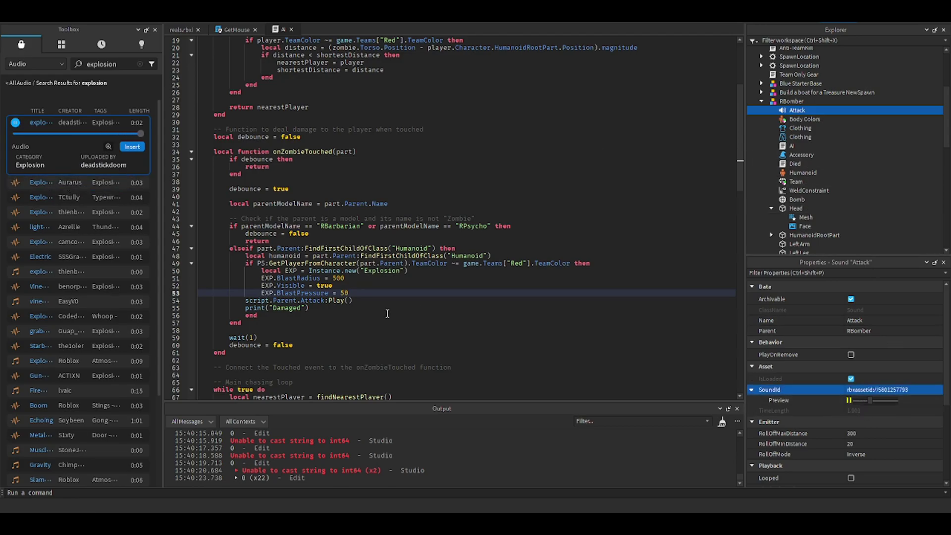
scroll(414, 289, "down", 3)
scroll(414, 290, "down", 3)
scroll(414, 290, "down", 5)
scroll(413, 290, "down", 5)
scroll(394, 297, "down", 3)
scroll(376, 305, "down", 3)
scroll(550, 326, "up", 2)
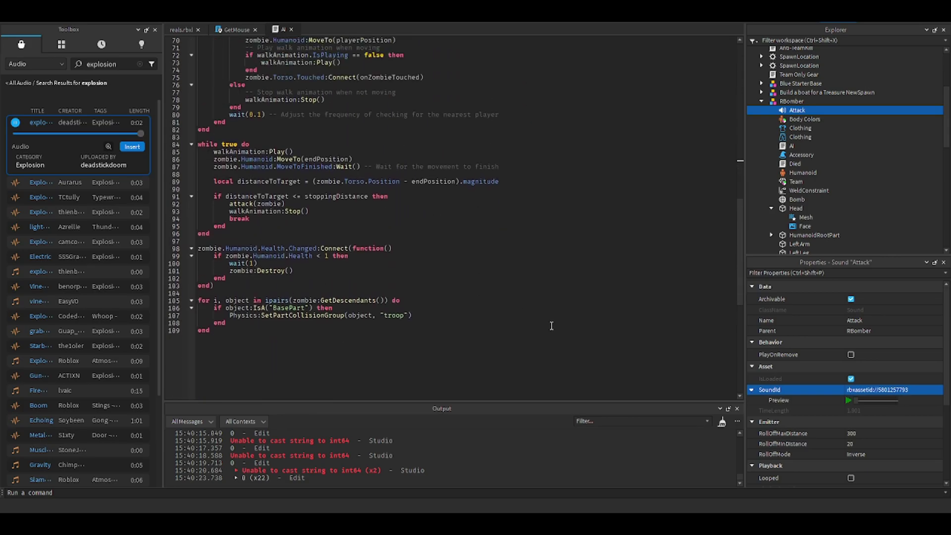
left_click(387, 315)
scroll(470, 327, "up", 5)
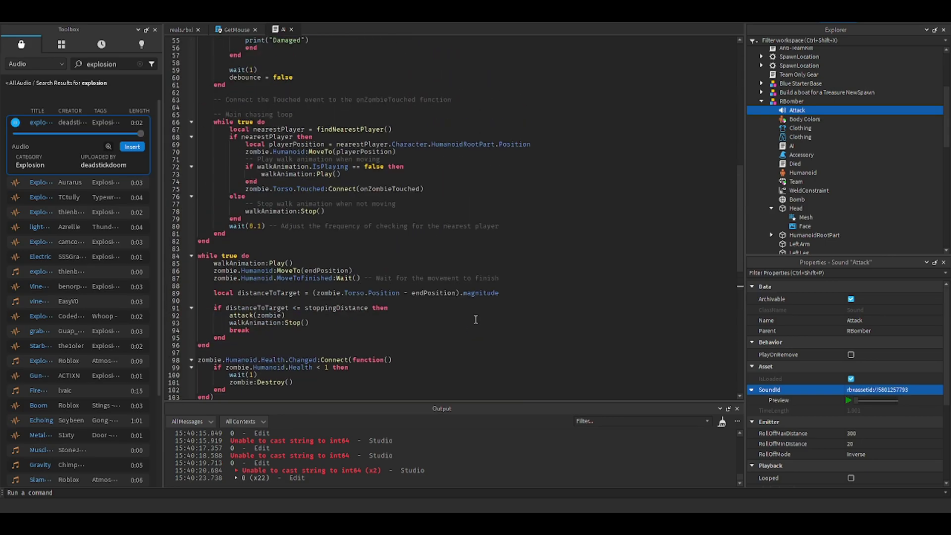
scroll(460, 325, "up", 6)
scroll(338, 184, "up", 2)
scroll(312, 223, "up", 2)
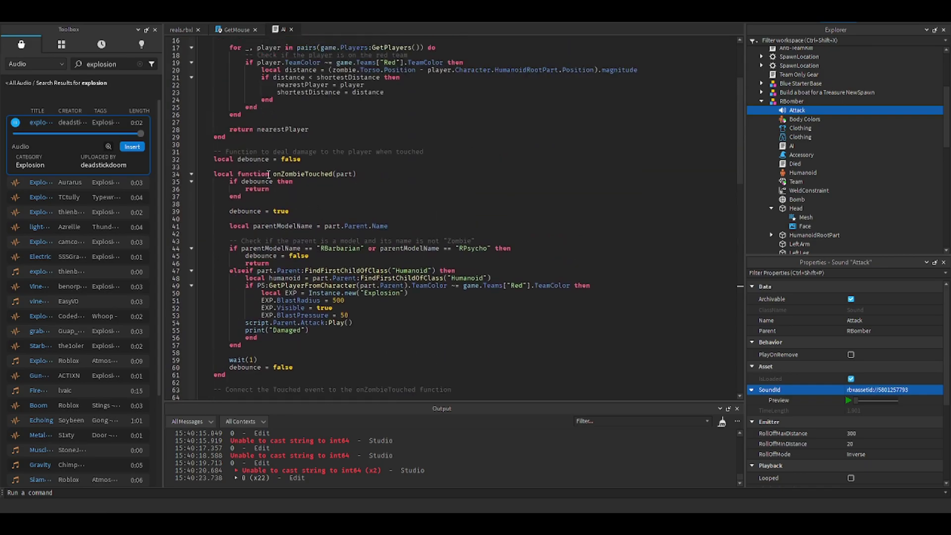
scroll(413, 262, "up", 2)
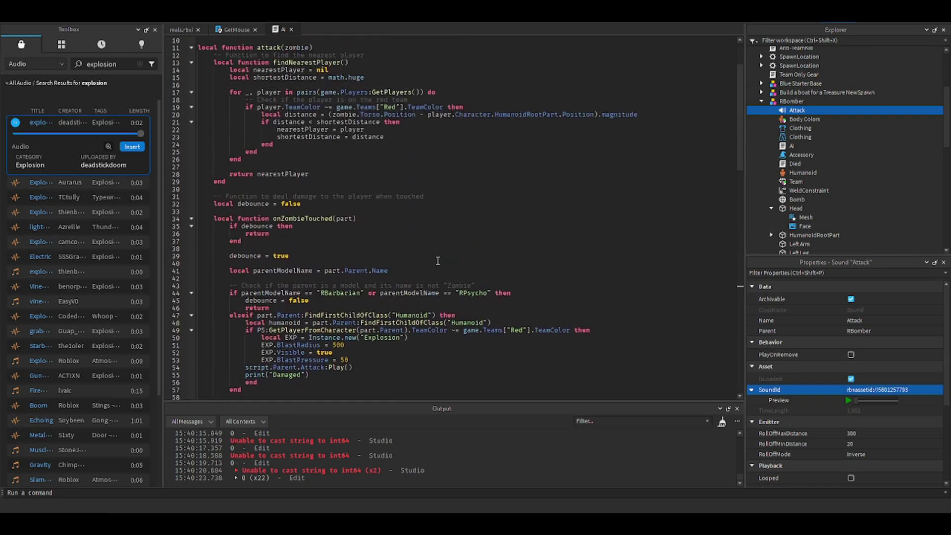
scroll(437, 260, "up", 3)
scroll(480, 302, "down", 6)
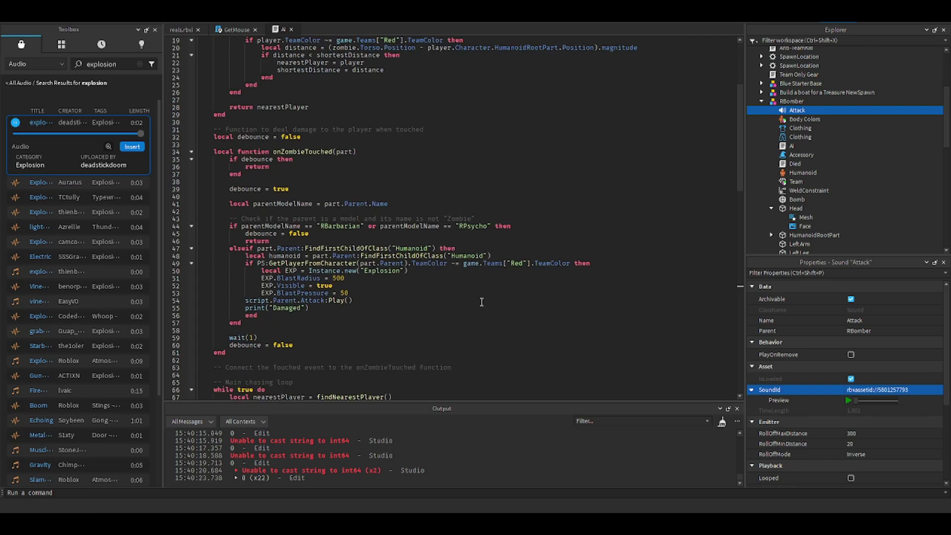
left_click(382, 287)
left_click(431, 290)
- After print("Damaged") add zombie.Humanoid.Health = 0 in the touch handler
key("Return")
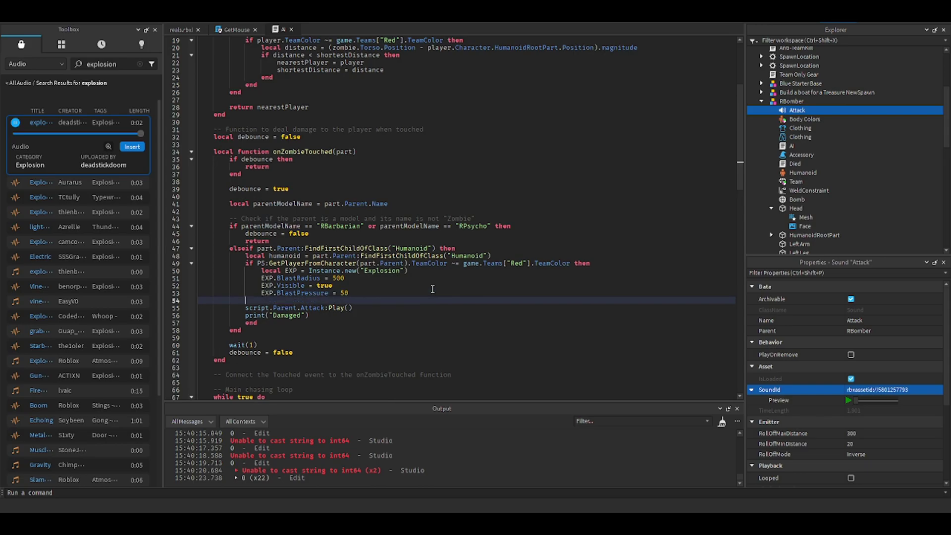
key("BackSpace")
left_click(330, 307)
key("Return")
type("zombie.Humanoid.")
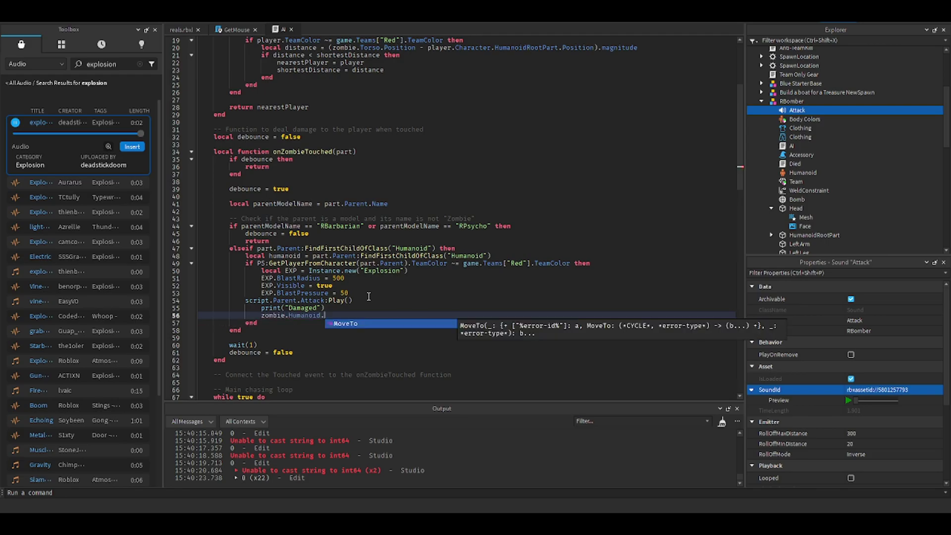
type("Health = 0")
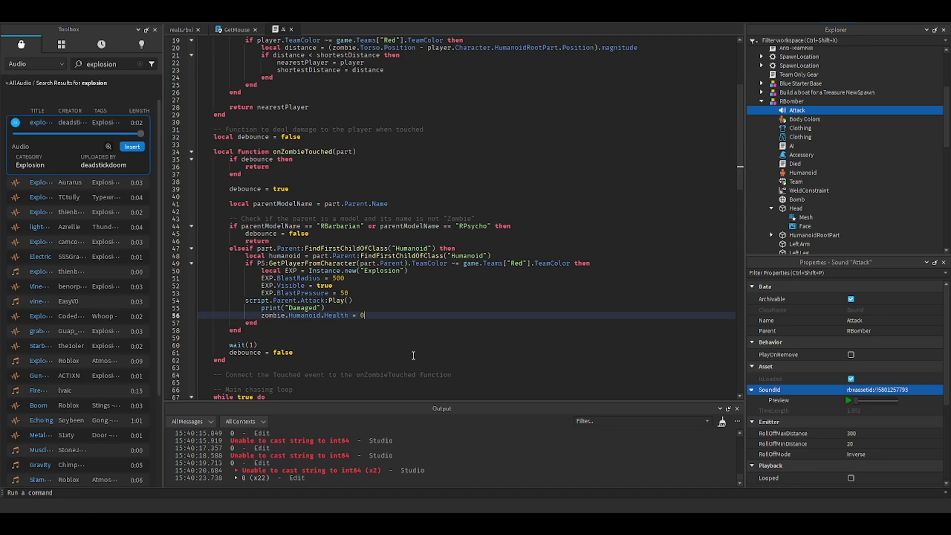
left_click(388, 338)
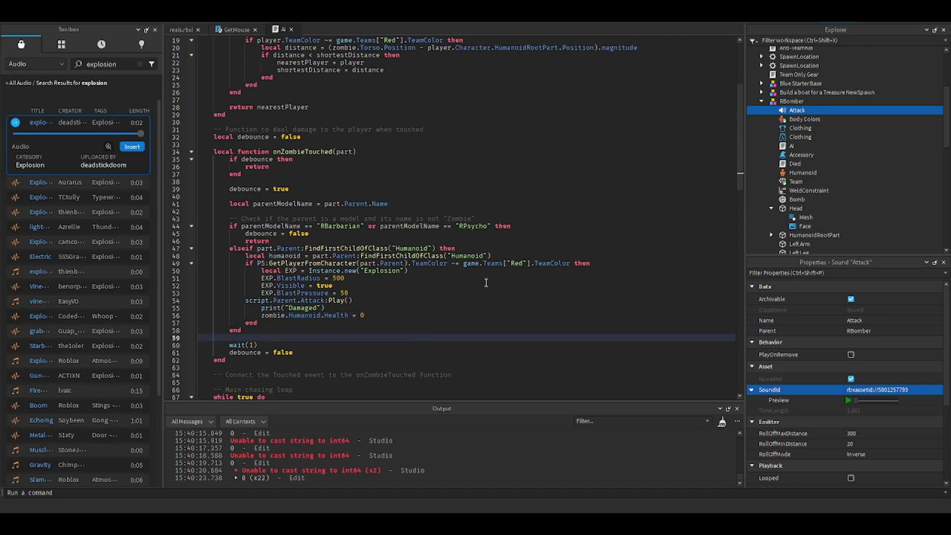
- Add print("Died") below the health line, then select RBomber in the Explorer
left_click(409, 314)
key("Return")
type("print(\"T")
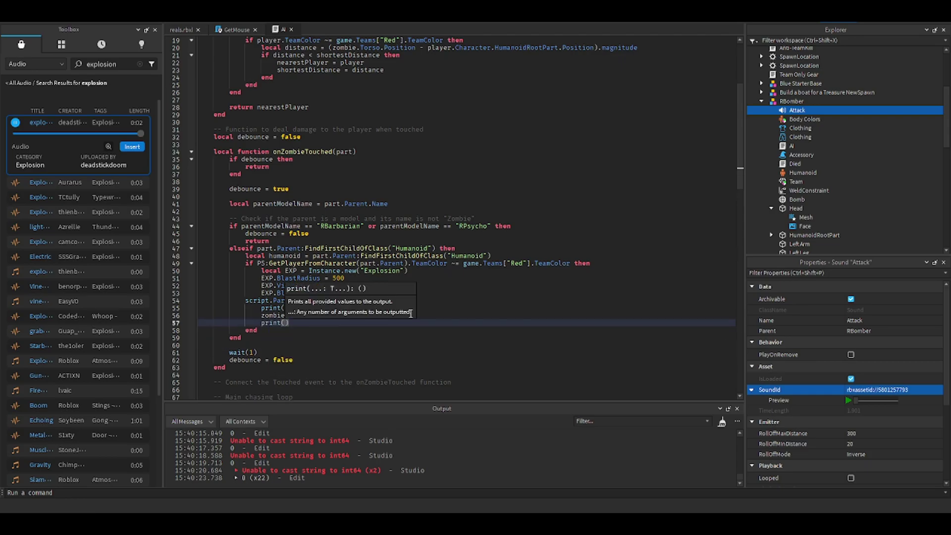
type("Died\")")
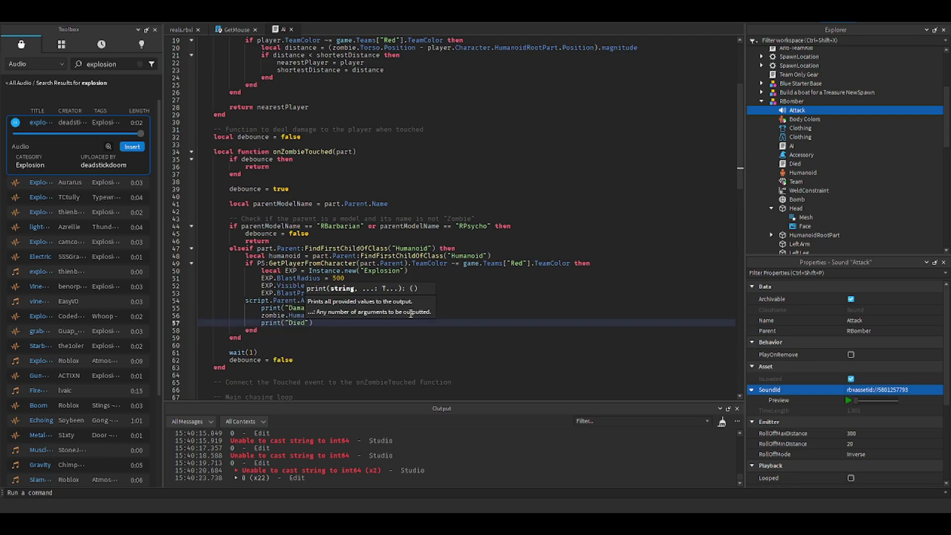
left_click(413, 333)
scroll(818, 149, "up", 5)
left_click(764, 208)
left_click(794, 206)
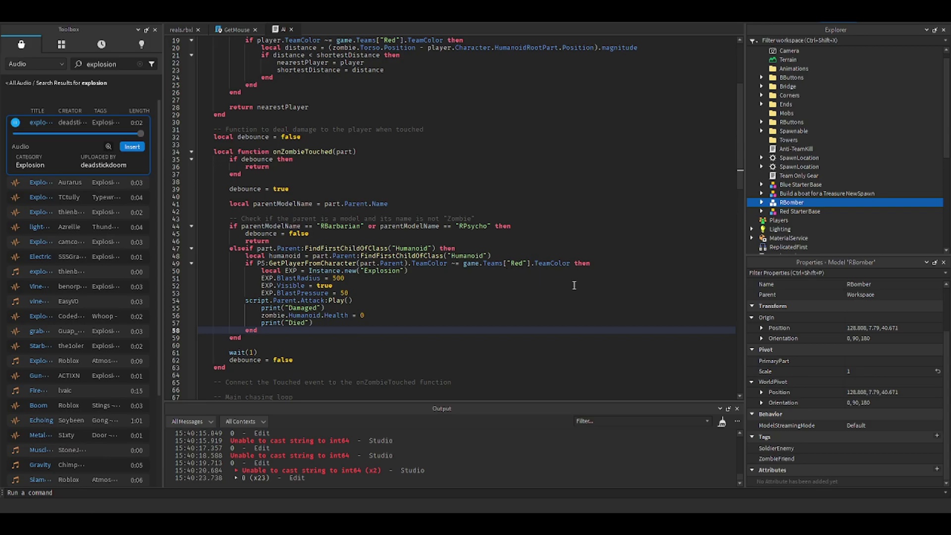
scroll(578, 286, "up", 3)
scroll(570, 283, "up", 3)
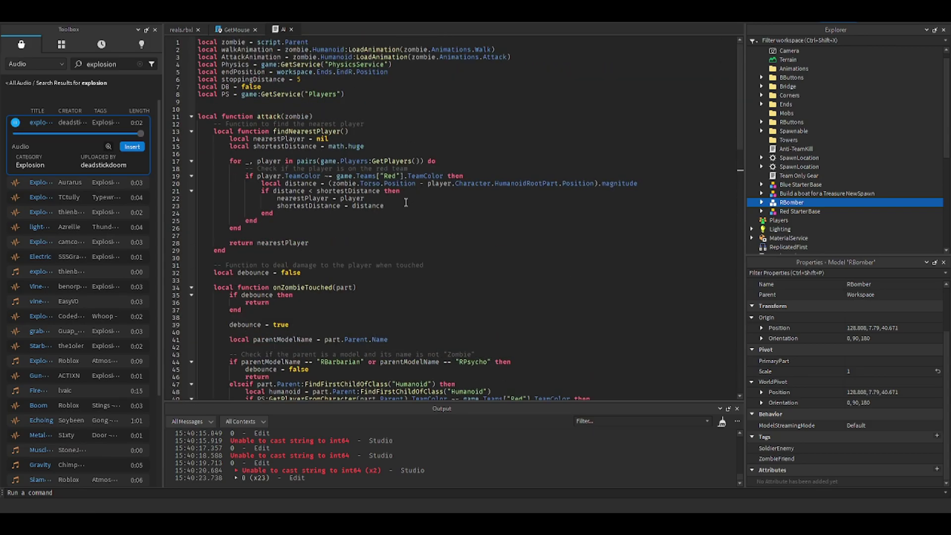
scroll(406, 202, "down", 5)
scroll(416, 186, "down", 5)
scroll(445, 164, "down", 5)
scroll(478, 143, "down", 4)
scroll(477, 143, "up", 5)
scroll(477, 143, "up", 5)
scroll(477, 142, "up", 5)
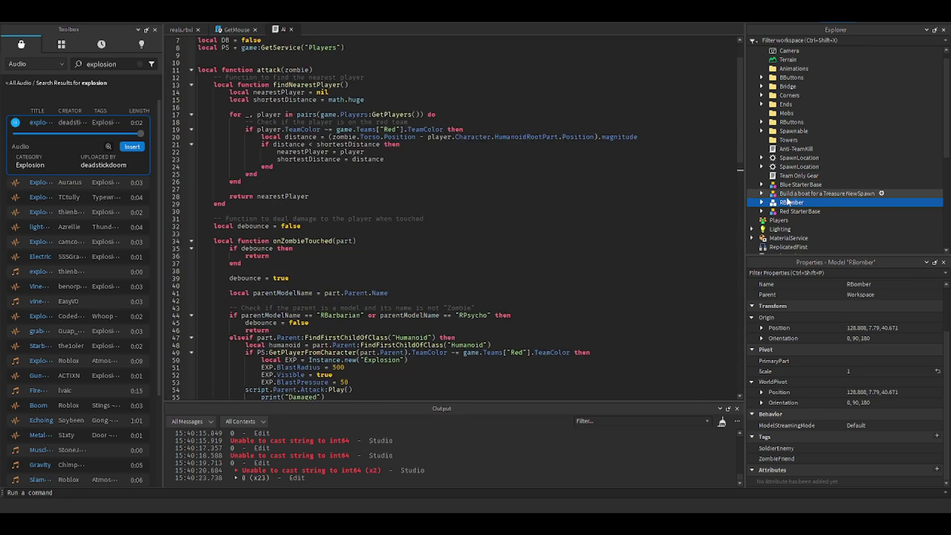
scroll(865, 195, "down", 5)
- Drop RBomber into the Mobs folder and switch back to the place's viewport tab
left_click(772, 193)
scroll(895, 161, "up", 5)
left_click(187, 30)
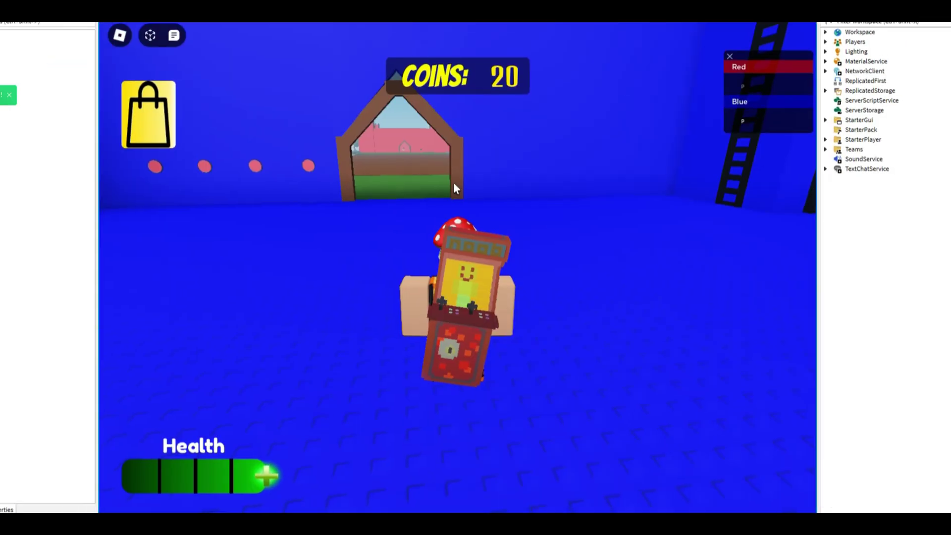
- Walk to the spawn buttons and spawn the Bomber skeleton enemy
right_click_drag(401, 210, 523, 231)
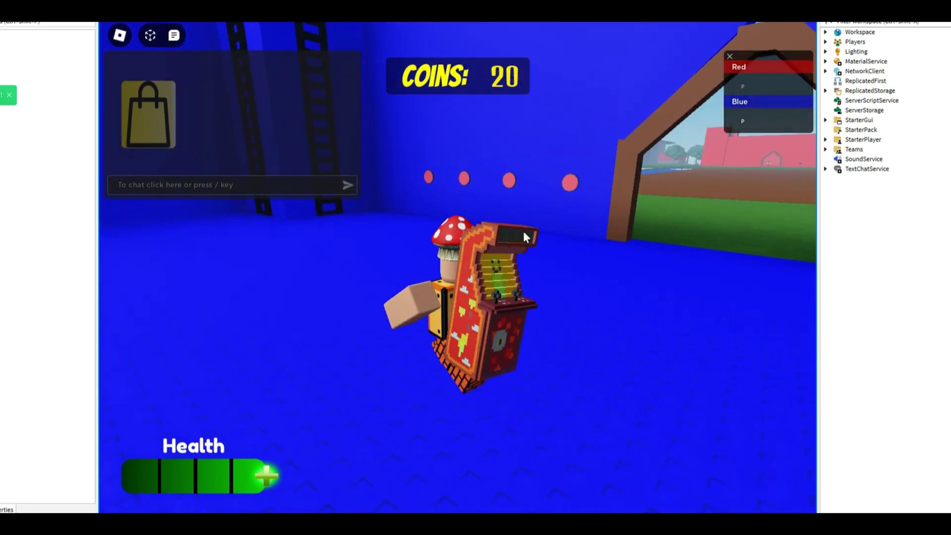
key("w")
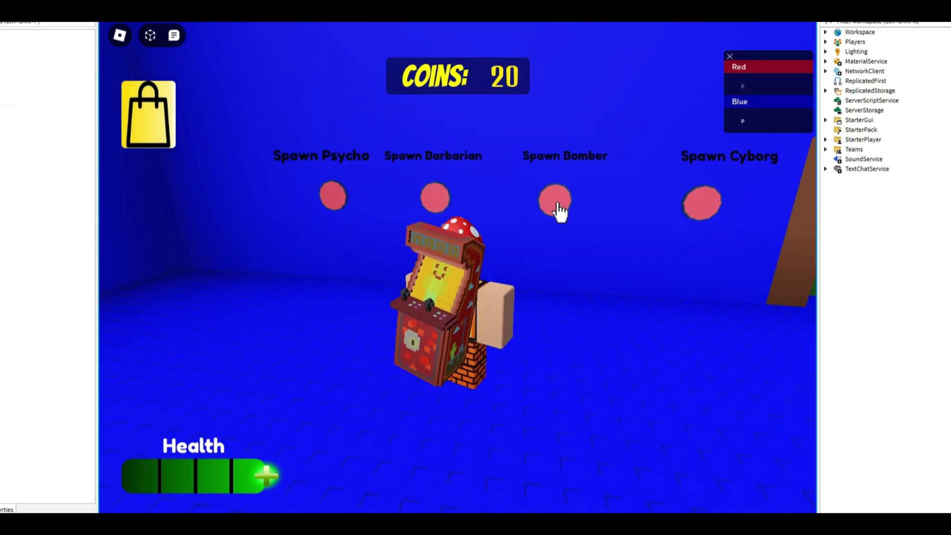
left_click(559, 210)
- Walk out onto the grass to watch the Bomber approach, grabbing an item so coins reach 21
key("w")
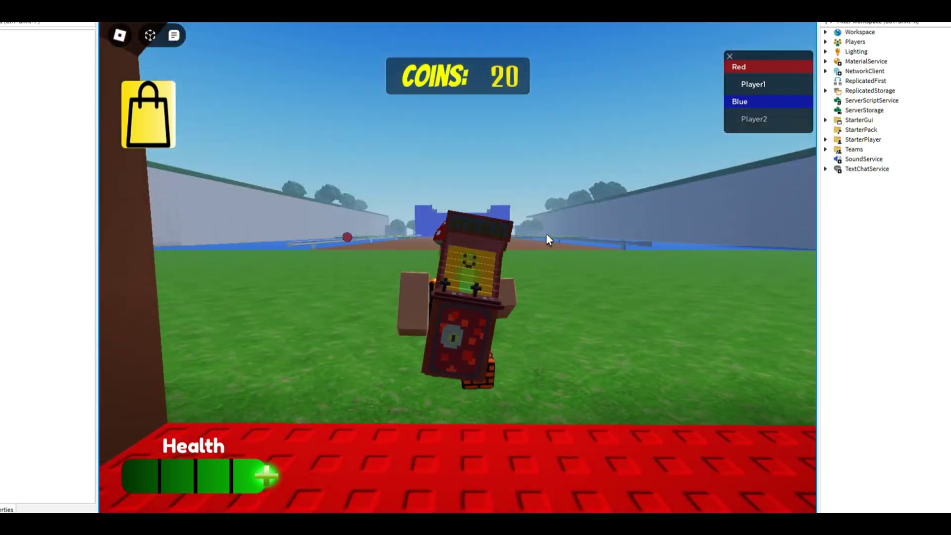
scroll(546, 234, "up", 5)
key("w")
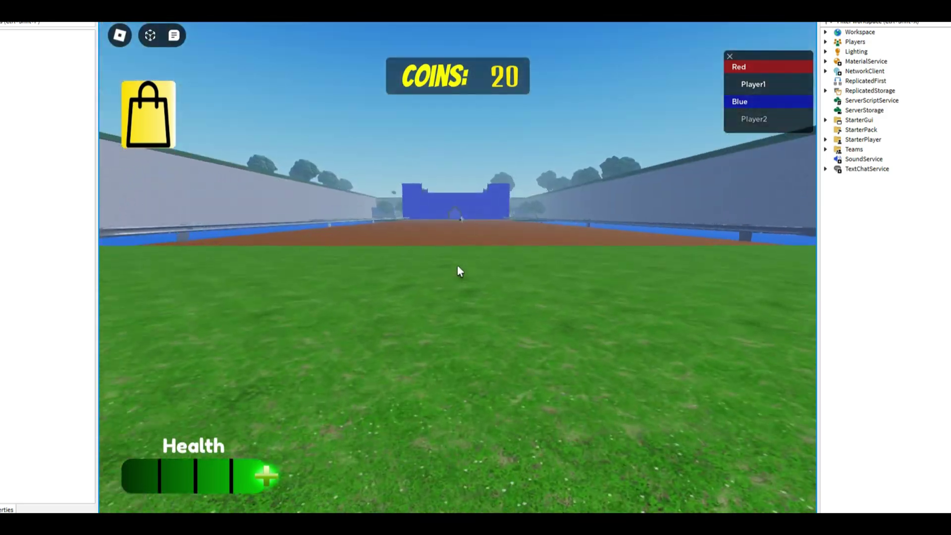
key("w")
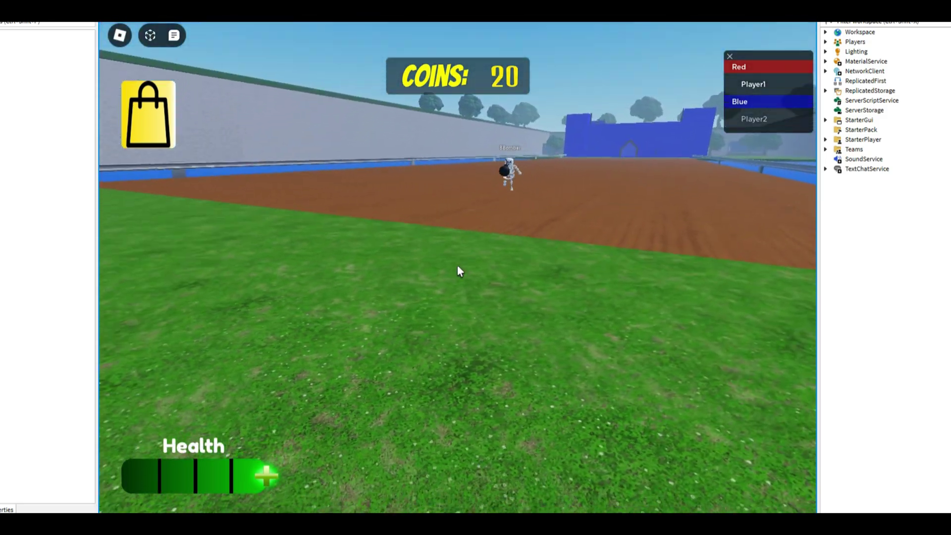
scroll(457, 265, "down", 5)
right_click_drag(457, 265, 456, 272)
key("e")
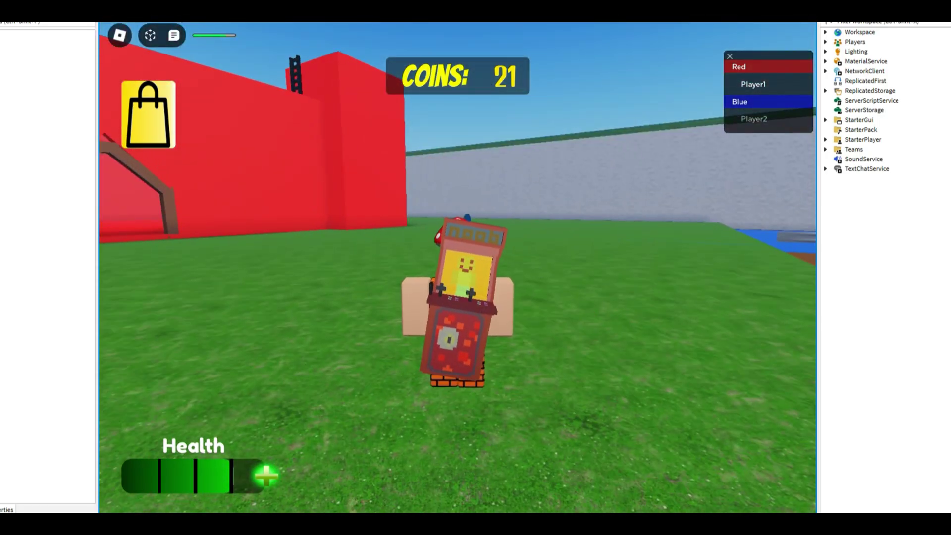